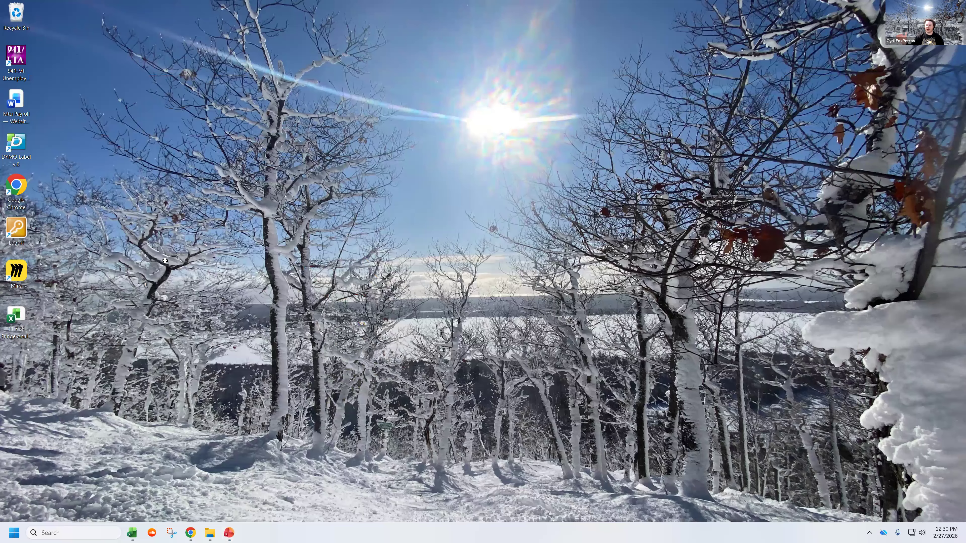
Step: Switch to the flsa-calculator workbook in Excel and set the 1st Calculator's Total 001 Hours in Week to 46
key(super+d)
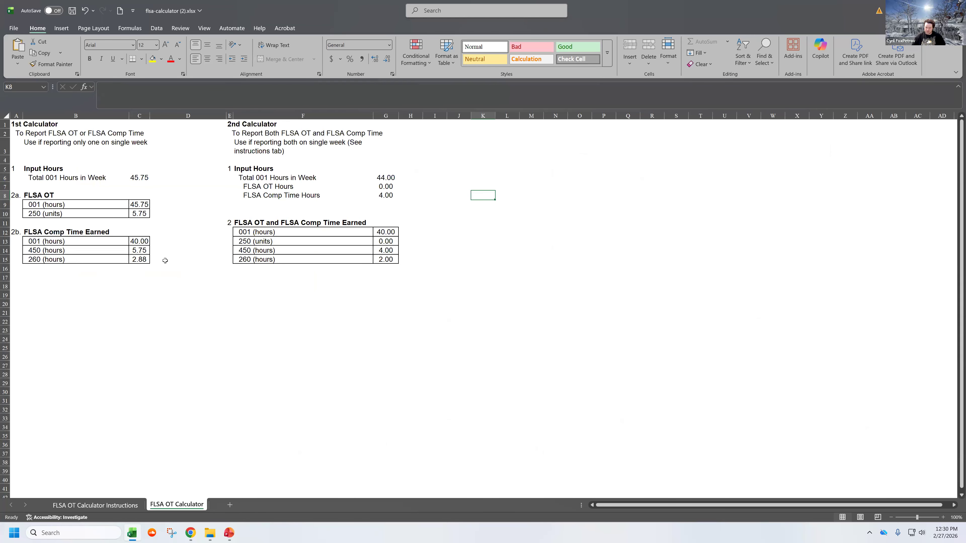
click(143, 179)
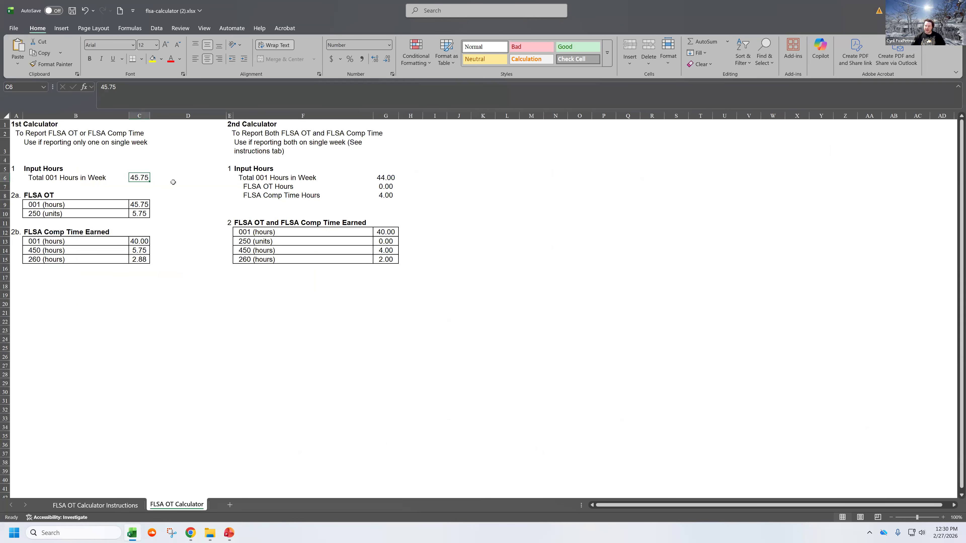
text(46)
key(Return)
key(Up)
Step: In the 2nd Calculator, set Total 001 Hours in Week to 46 and FLSA Comp Time Hours to 0
click(392, 178)
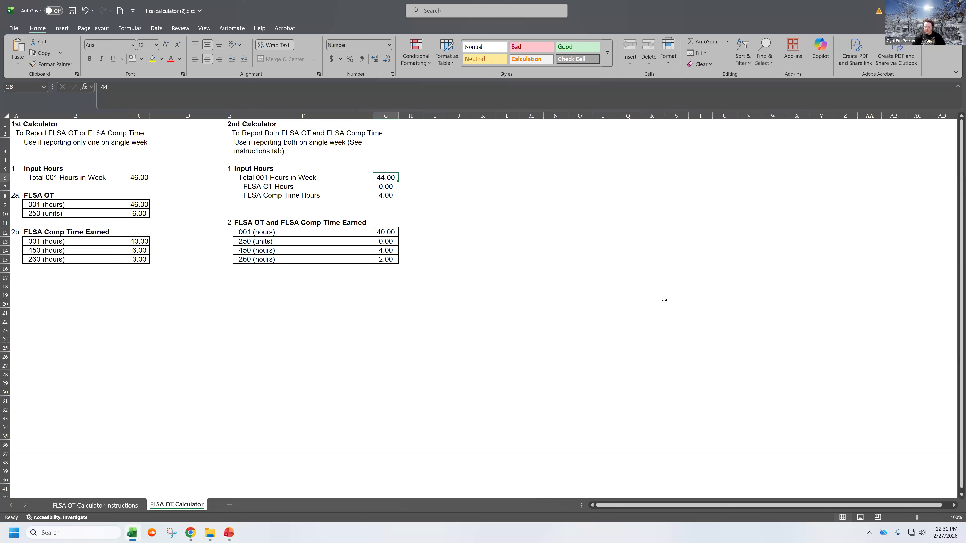
text(46)
key(Return)
key(Down)
text(0)
key(Return)
key(Up)
key(Up)
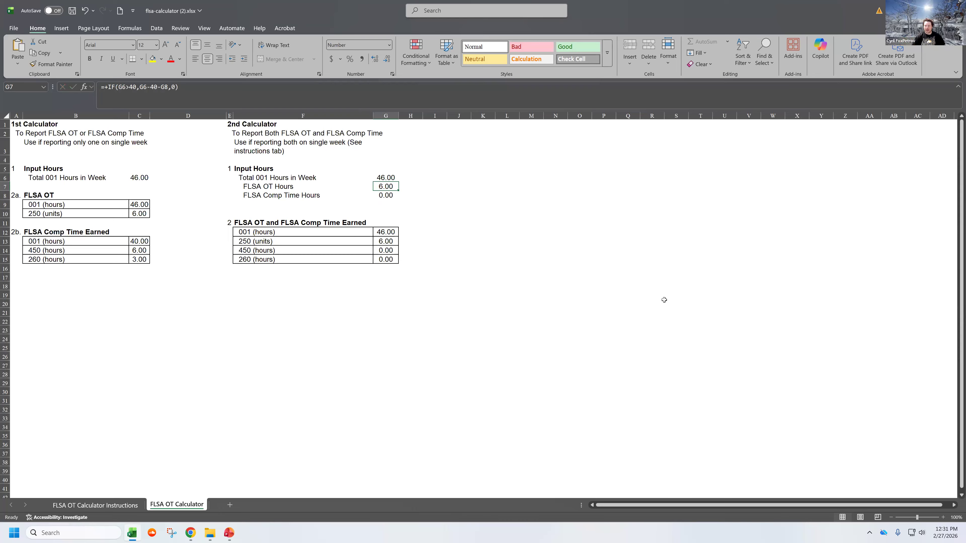
Step: Set the 2nd Calculator's FLSA Comp Time Hours to 4
key(Down)
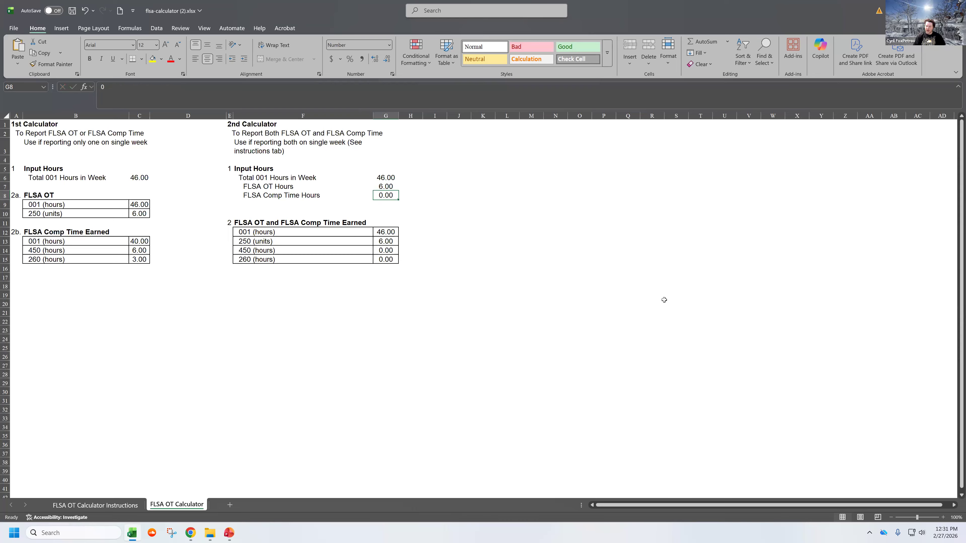
text(4)
key(Return)
key(Up)
key(Up)
Step: Try 10 FLSA Comp Time Hours in the 2nd Calculator and review the inputs from total hours through comp time
key(Down)
text(10)
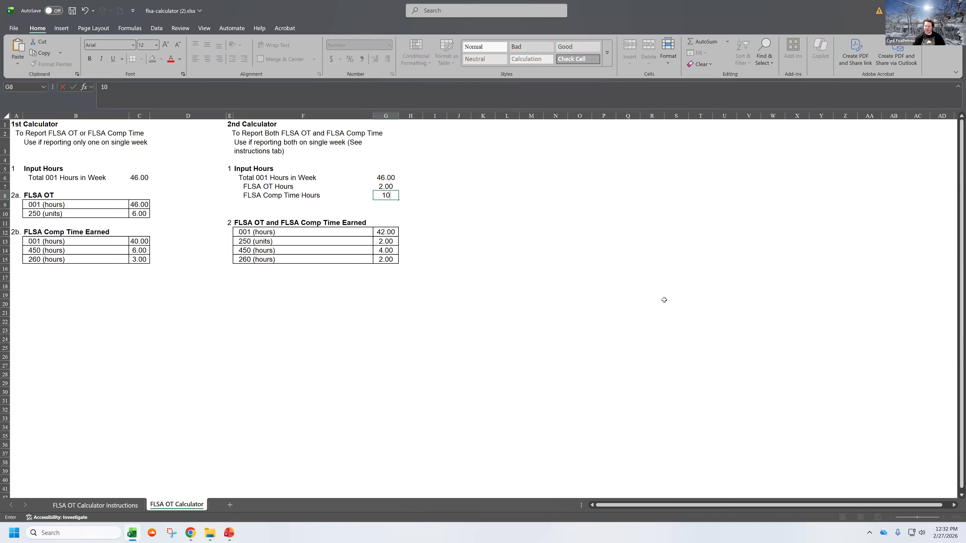
key(Return)
key(Up)
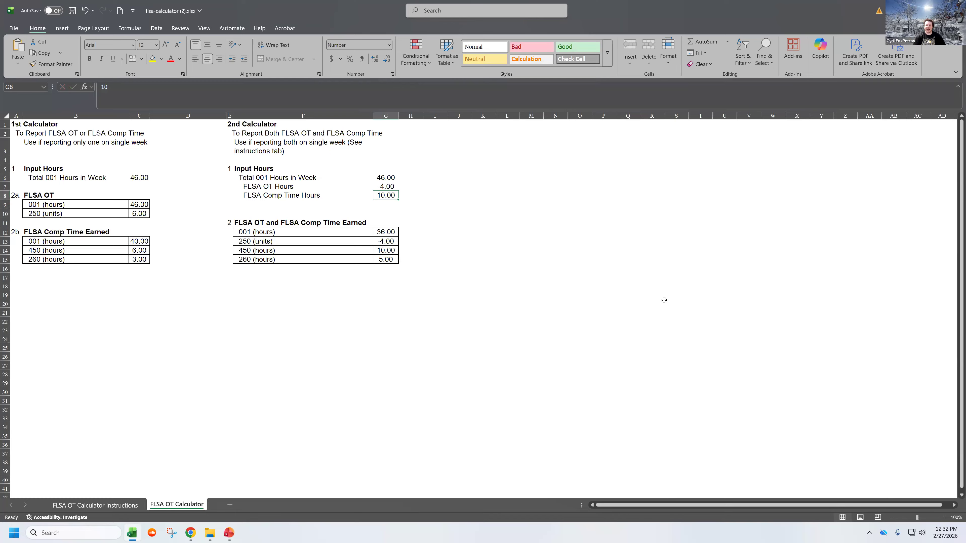
key(Up)
key(Up)
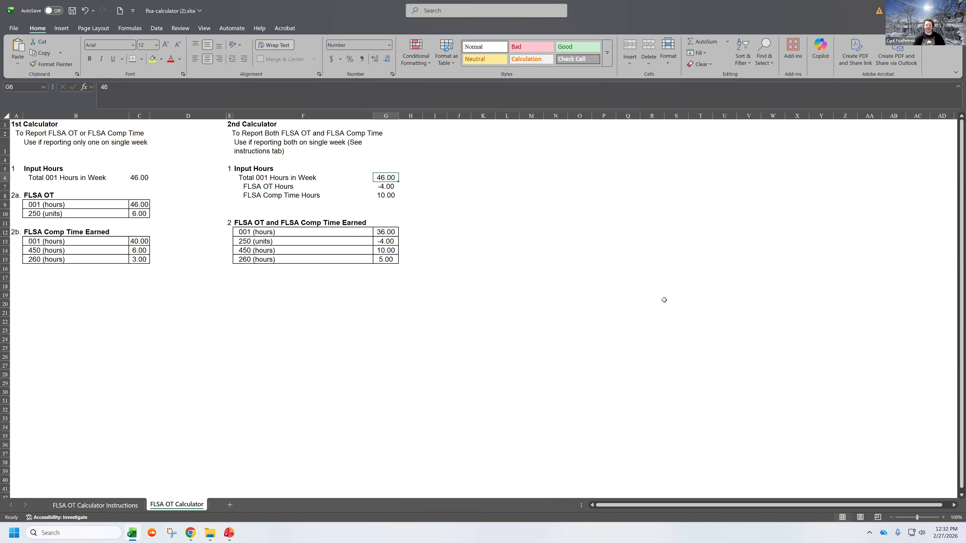
key(Down)
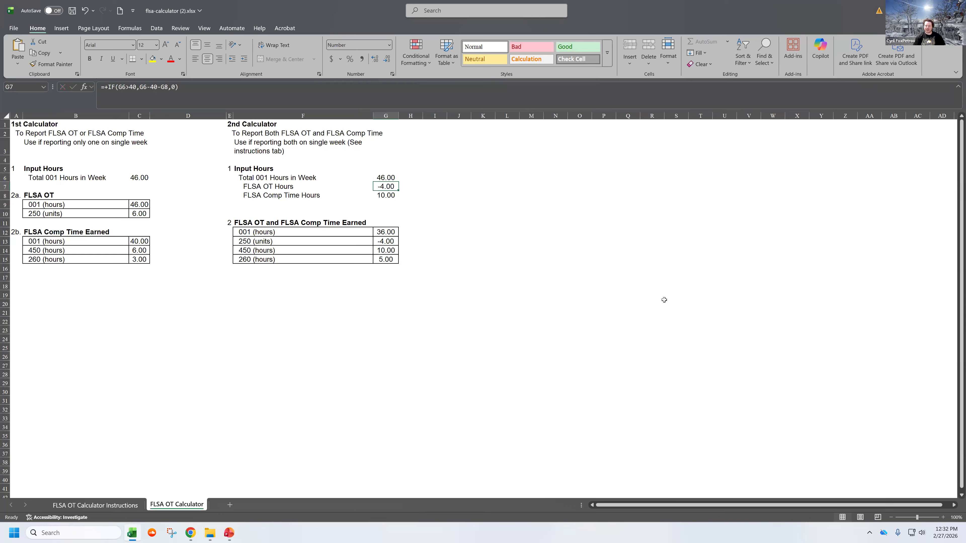
key(shift+Down)
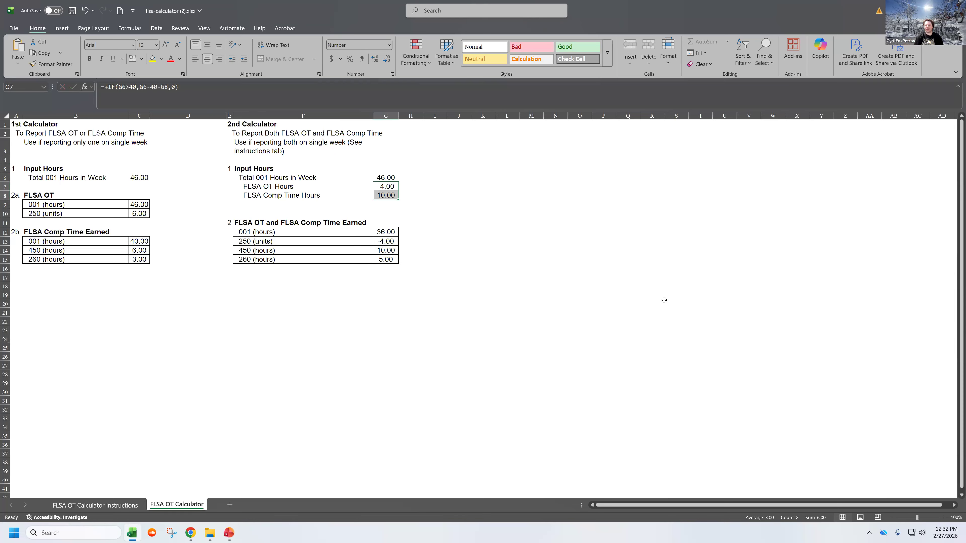
key(Right)
key(Left)
Step: Try 6 FLSA Comp Time Hours in the 2nd Calculator
key(Down)
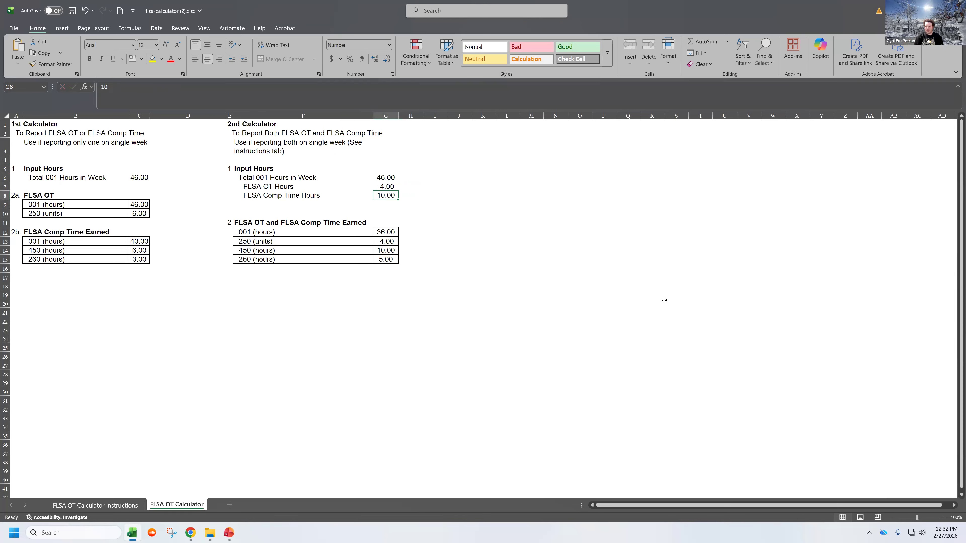
text(6)
key(Return)
key(Up)
key(Up)
Step: Return the 2nd Calculator's FLSA Comp Time Hours to 4
key(Down)
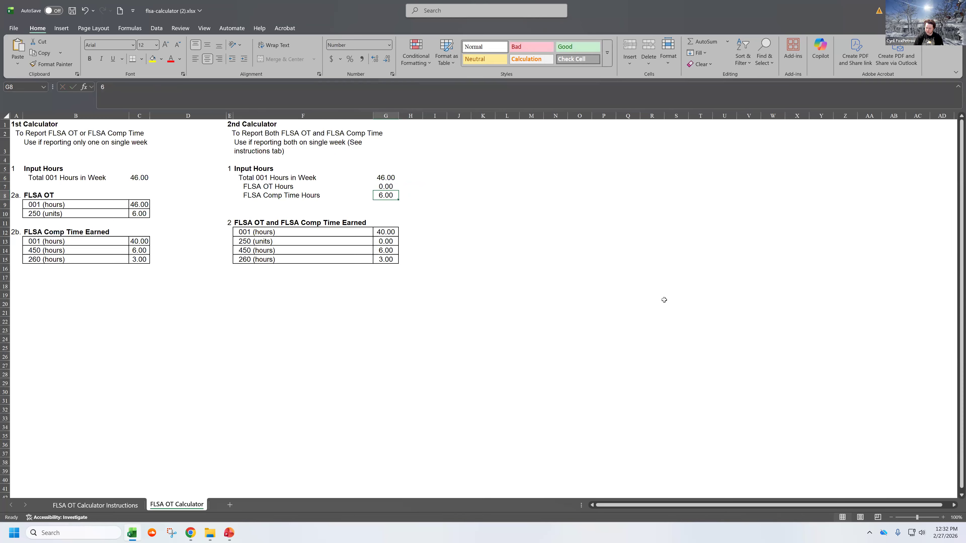
text(4)
key(Return)
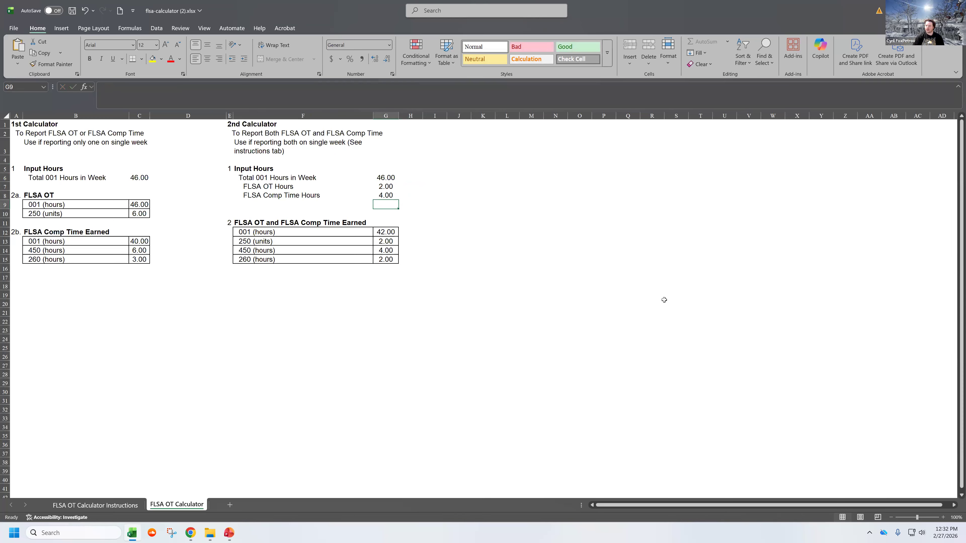
Step: Highlight the 1st Calculator's columns A:C, the 2nd Calculator's columns E:G, and the 2nd Calculator's results in G12:G15
drag(16, 115, 144, 116)
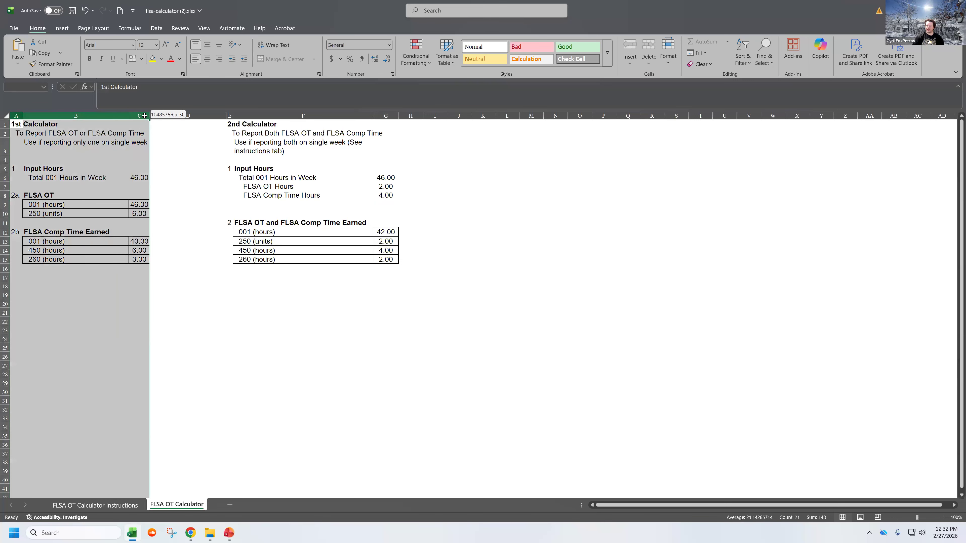
click(166, 209)
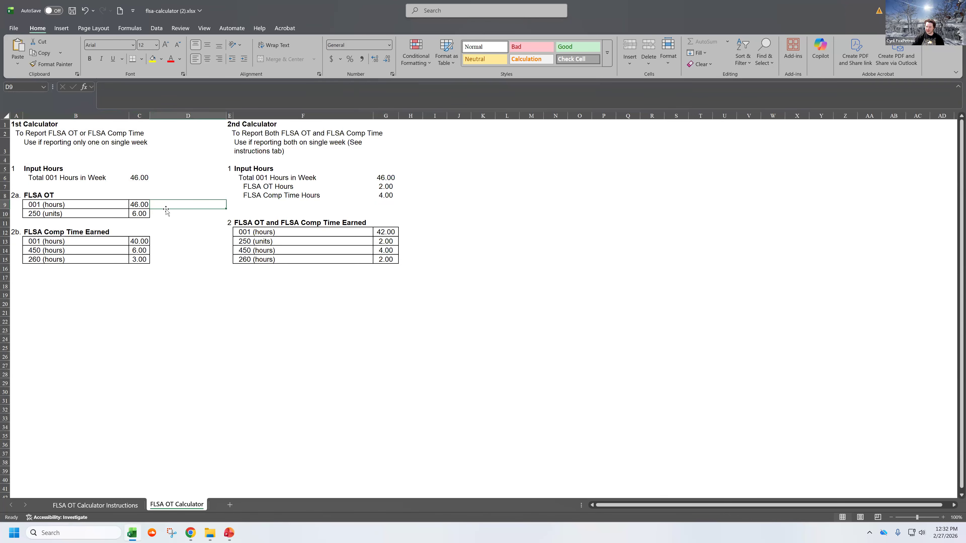
drag(230, 116, 396, 118)
click(435, 214)
drag(387, 230, 389, 262)
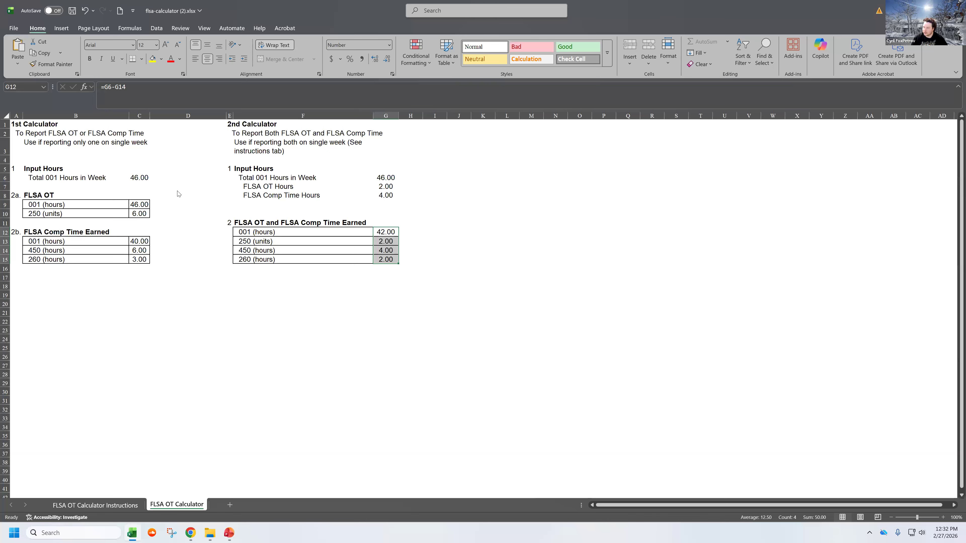
Step: Switch to the Time Entry page in Chrome and restart the 02/15/2026 - 02/28/2026 timesheet, confirming the restart
key(super+d)
key(alt+Tab)
click(705, 517)
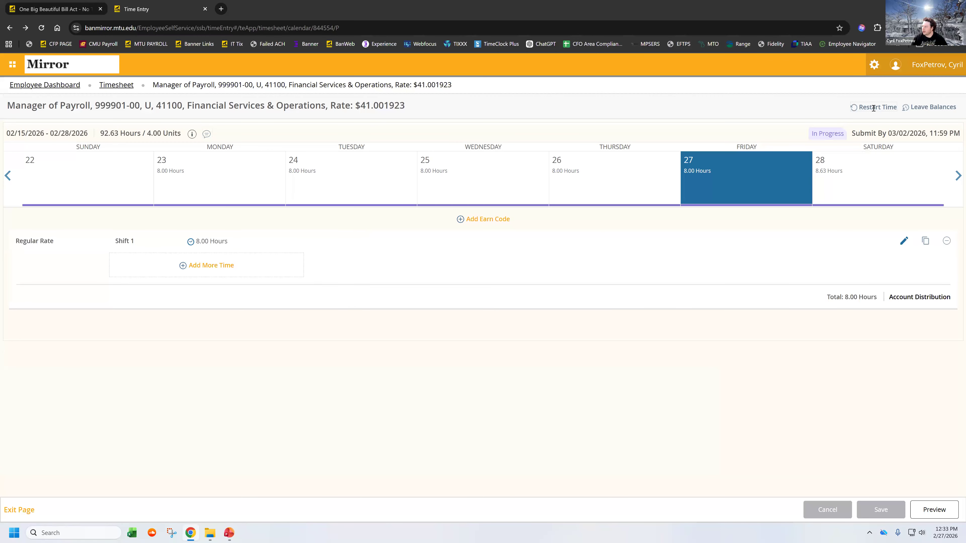
click(873, 108)
click(922, 170)
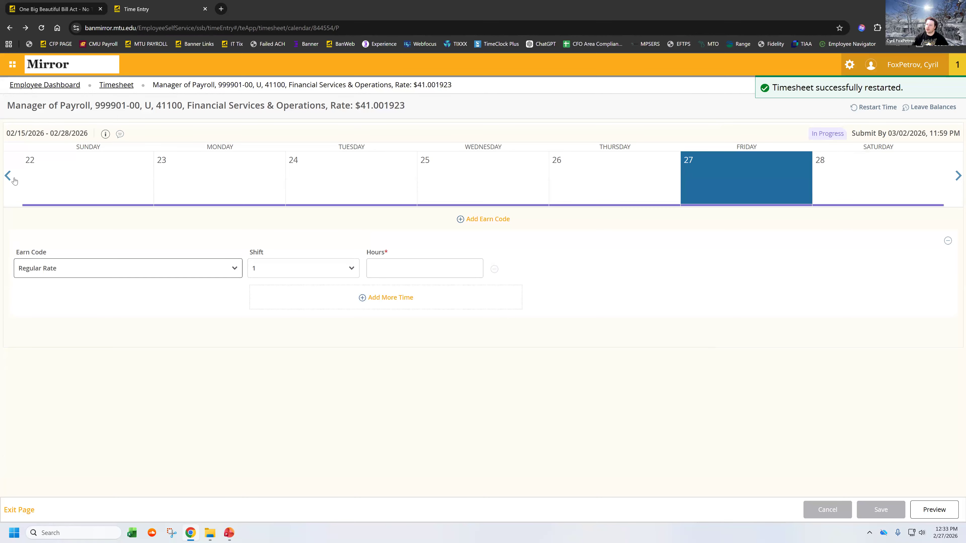
Step: Go to the week of February 15 and save 8 Regular Rate hours for Monday the 16th
click(14, 180)
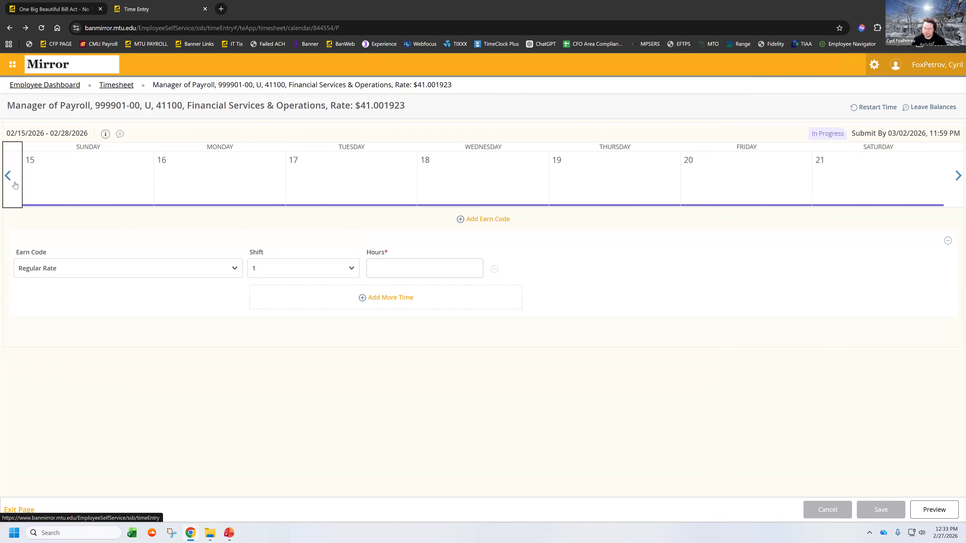
click(203, 175)
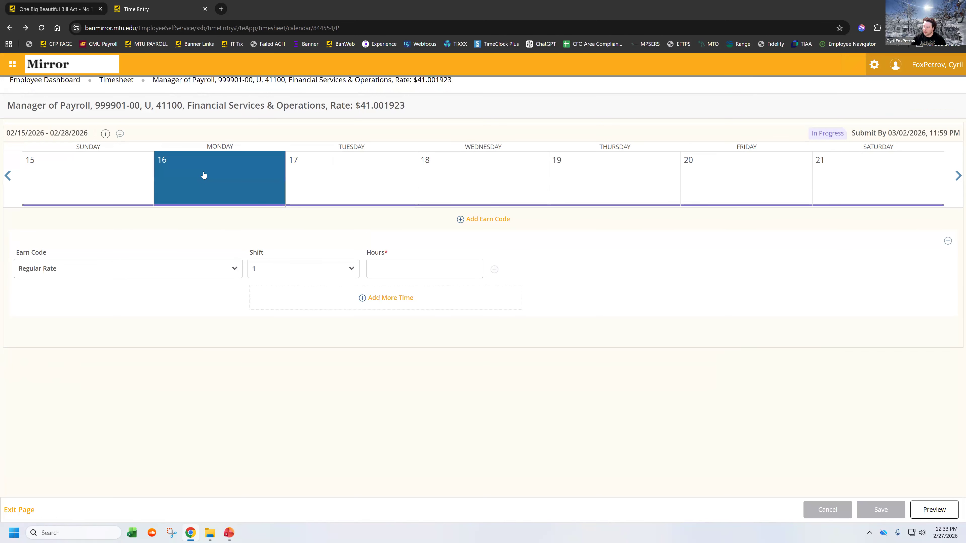
click(440, 271)
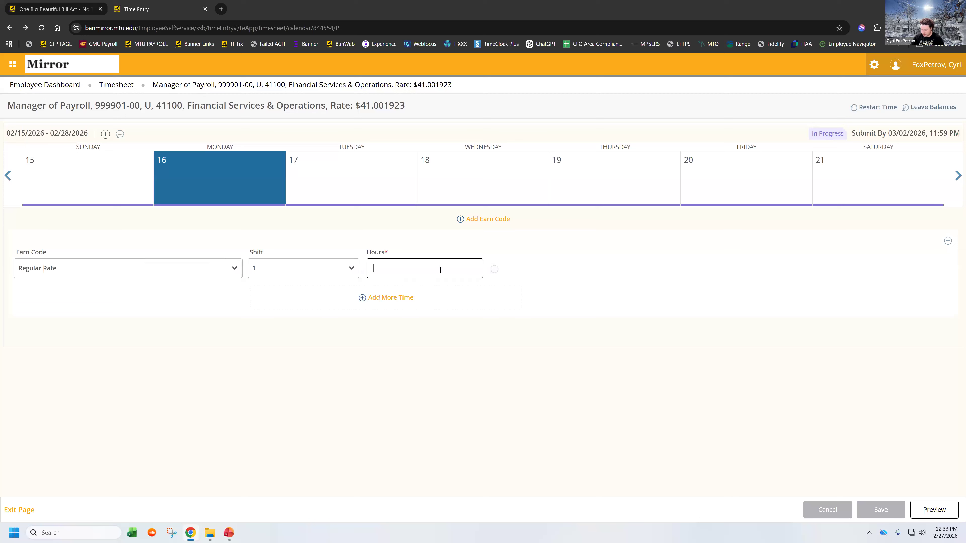
text(8)
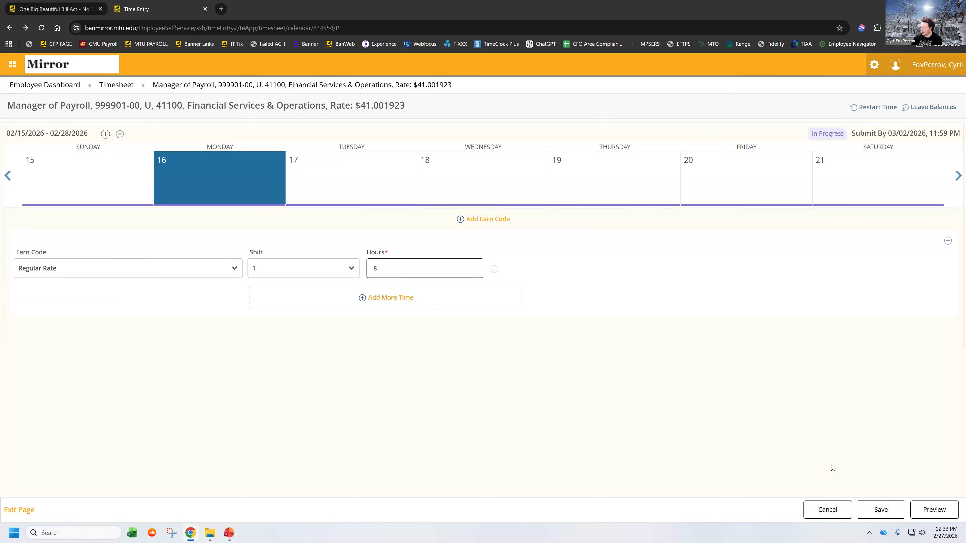
click(881, 509)
Step: Enter and save 8 Regular Rate hours for Tuesday, February 17
click(338, 190)
click(404, 273)
text(8)
click(881, 510)
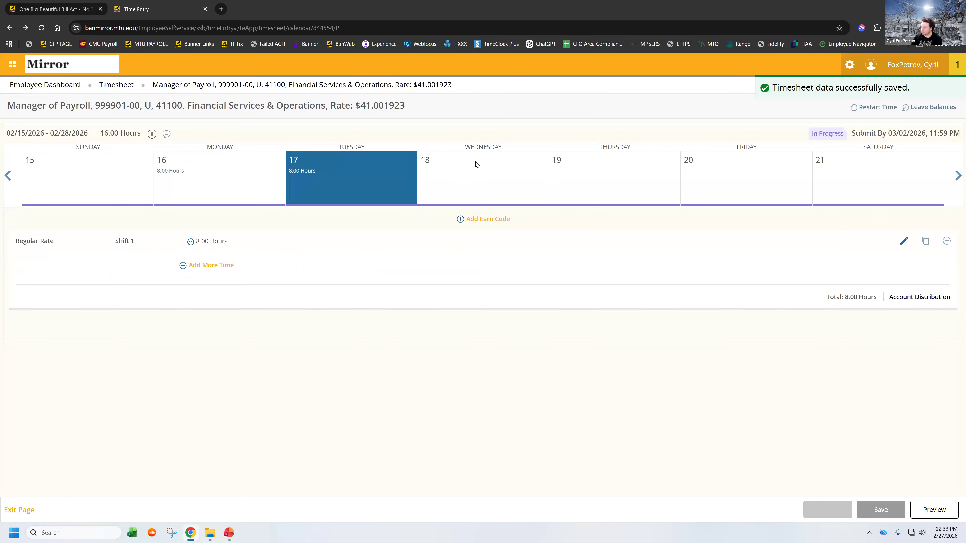
Step: Enter and save 8 Regular Rate hours for Wednesday, February 18
key(Tab)
key(Tab)
text(8)
click(880, 510)
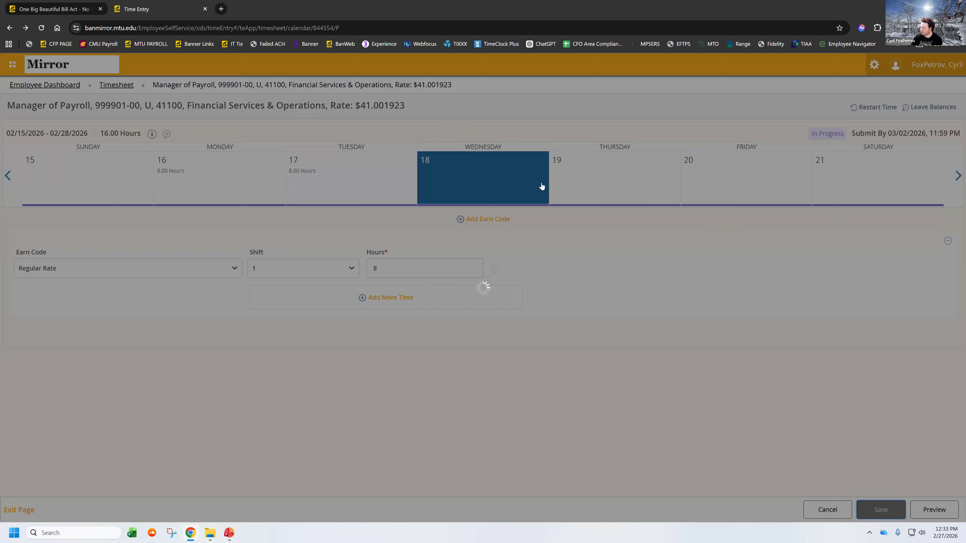
Step: Enter and save 8 Regular Rate hours for Thursday, February 19
click(609, 179)
click(410, 269)
text(8)
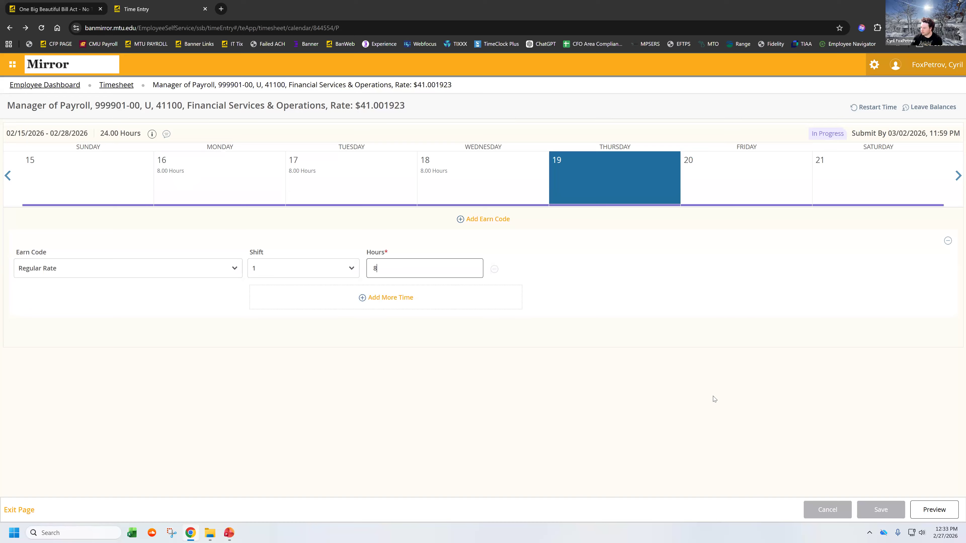
click(880, 510)
Step: Enter and save 8 Regular Rate hours for Friday, February 20
click(740, 186)
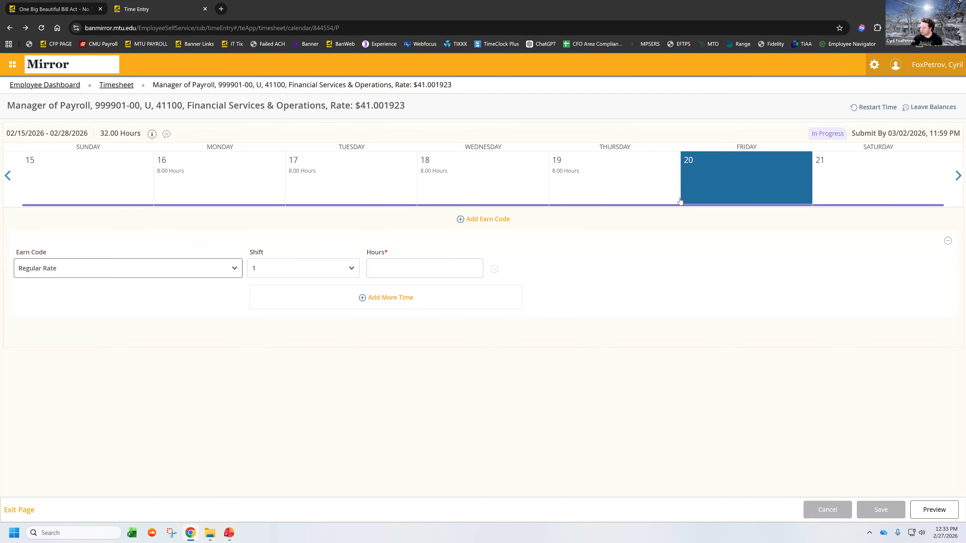
click(447, 270)
text(8)
click(880, 510)
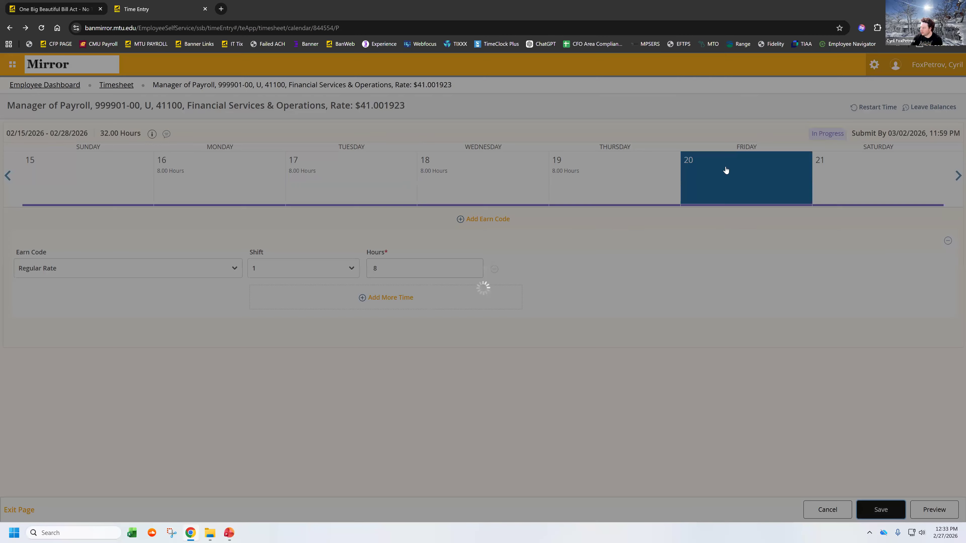
Step: Enter and save 6 Regular Rate hours for Saturday, February 21
click(847, 185)
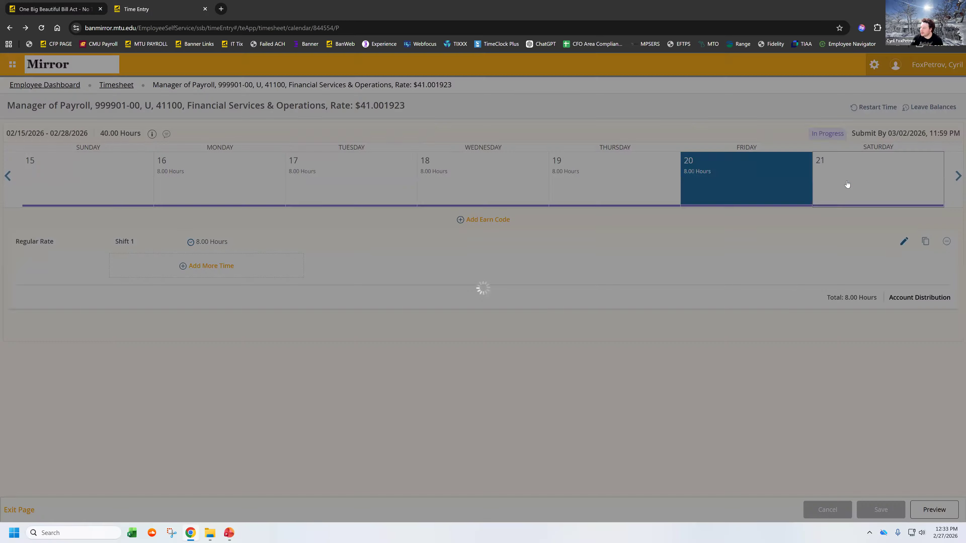
click(395, 264)
text(6)
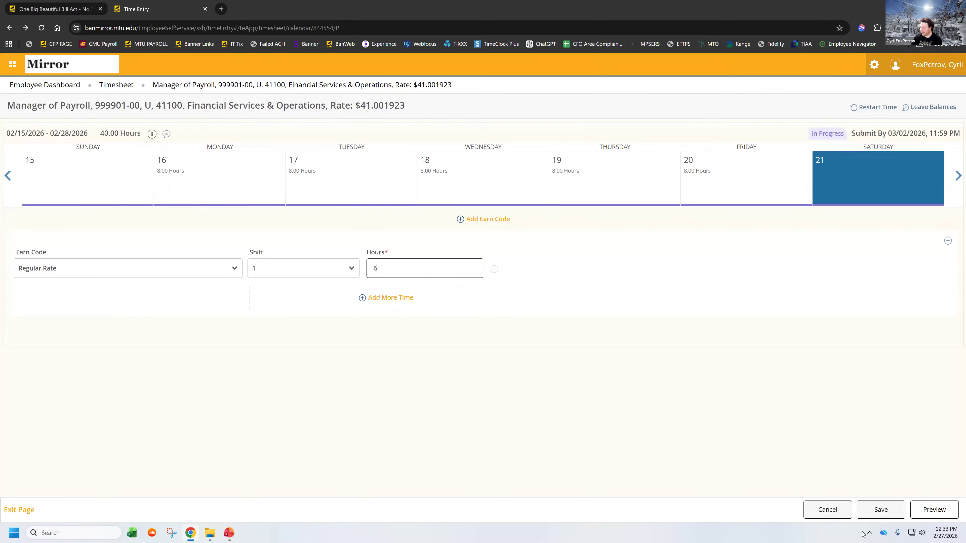
click(881, 509)
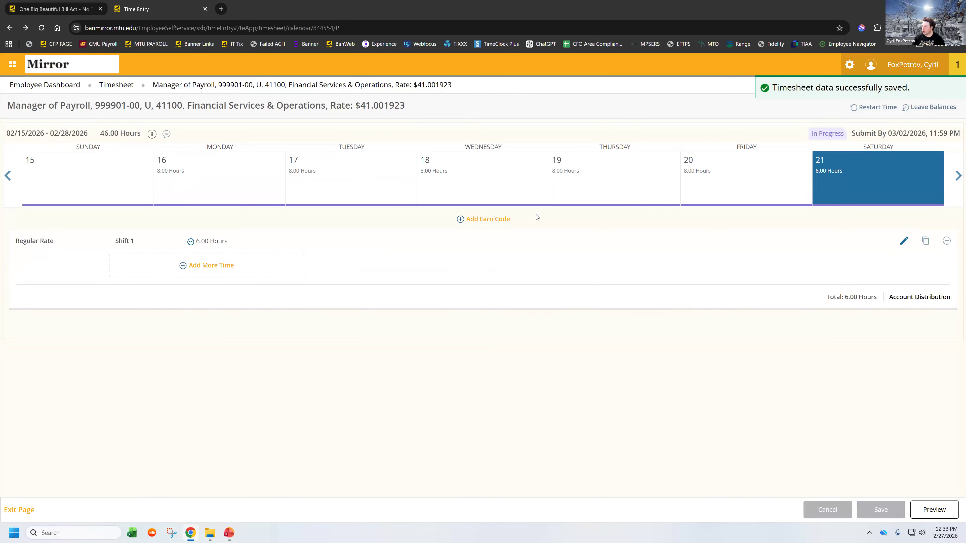
Step: Preview the Timesheet Detail Summary and return to the Saturday, February 21 entry on the timesheet calendar
click(929, 510)
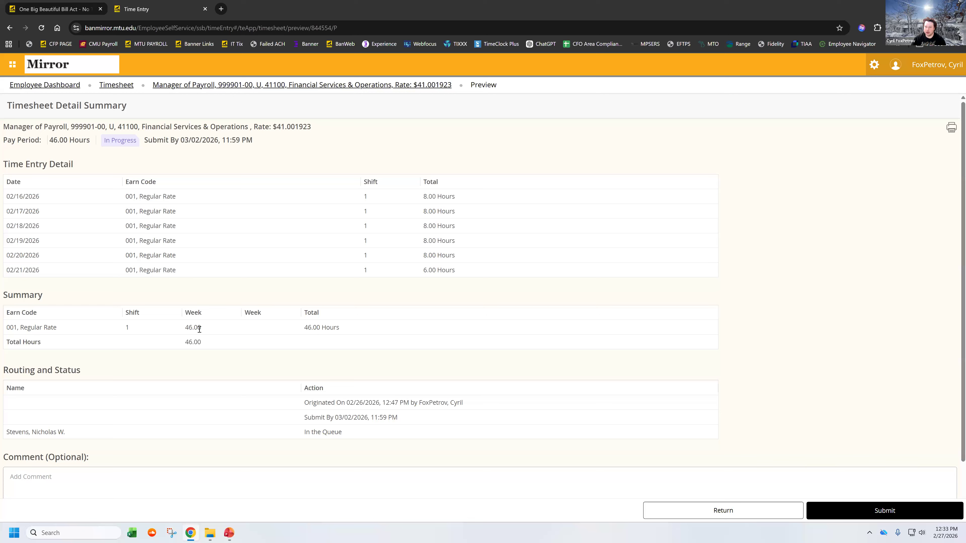
click(761, 513)
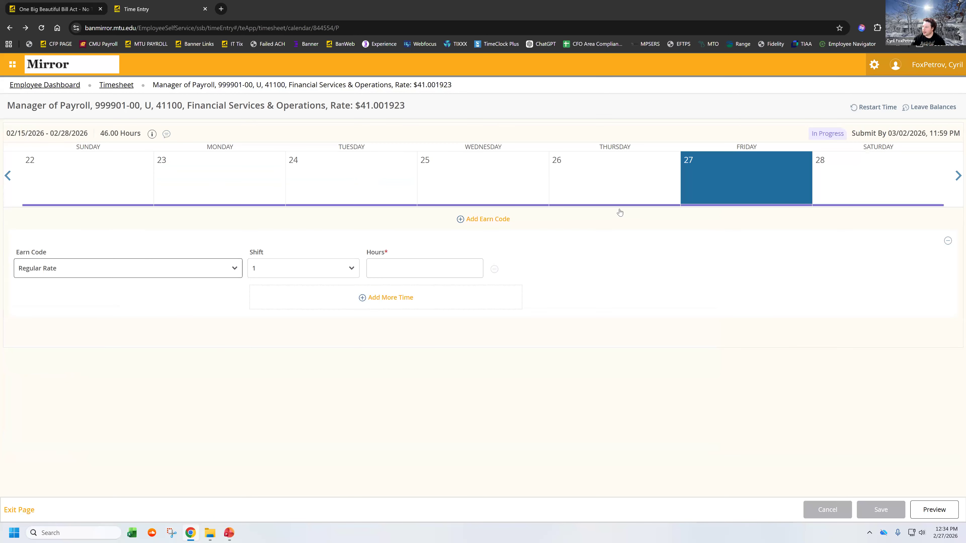
click(8, 176)
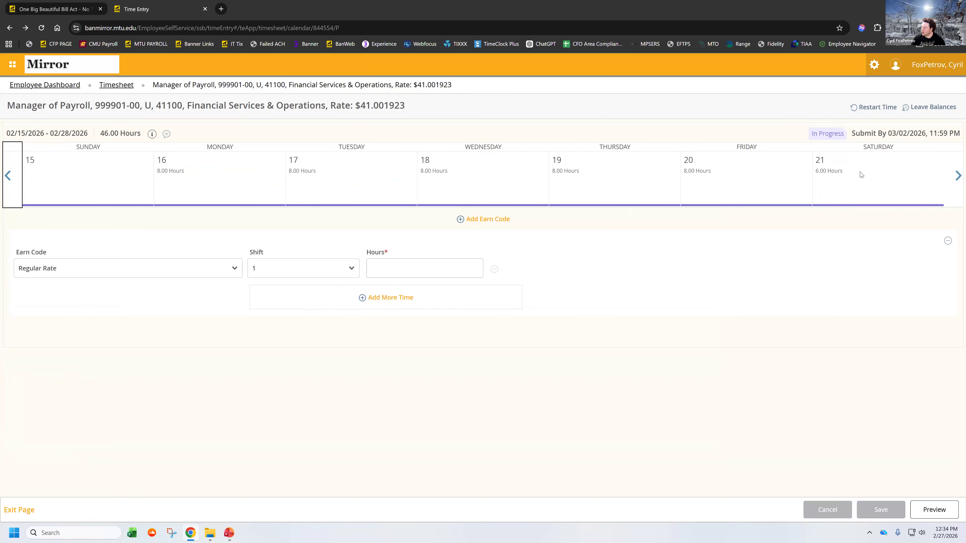
click(862, 175)
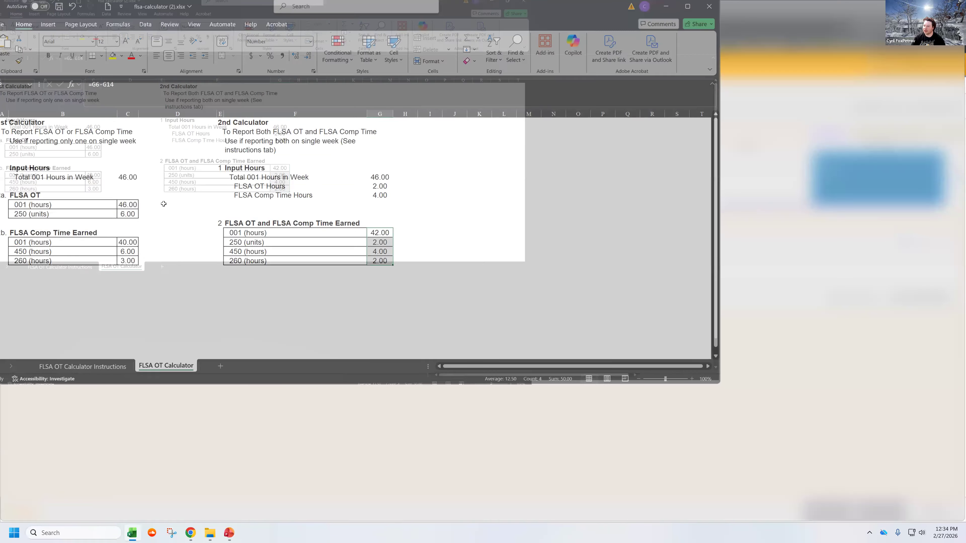
Step: Switch back to the Excel calculator and select the 250 (units) label under FLSA OT in the 1st Calculator
key(alt+Tab)
click(161, 214)
click(35, 215)
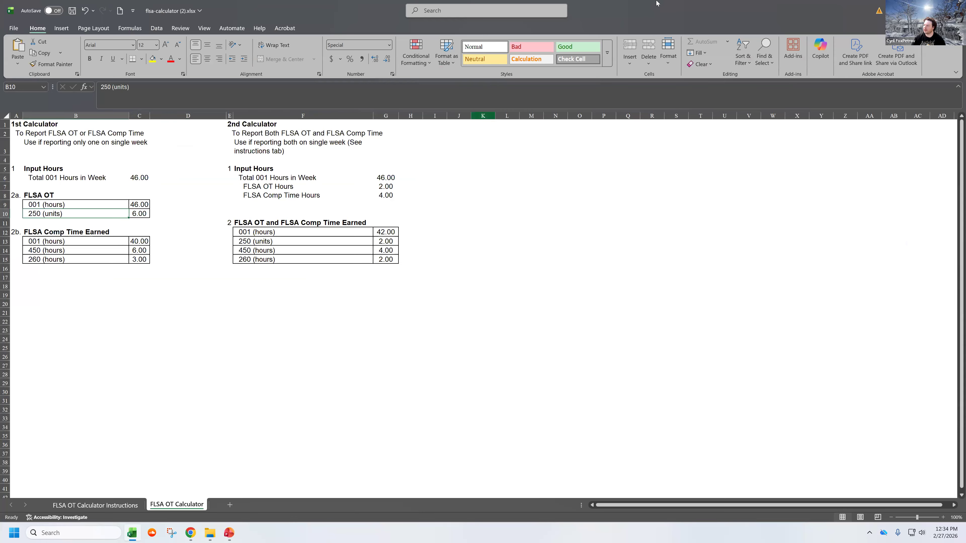
Step: Switch to the timesheet, add and save 6 FLSA OT units for Saturday, February 21, and preview the Timesheet Detail Summary
key(alt+Tab)
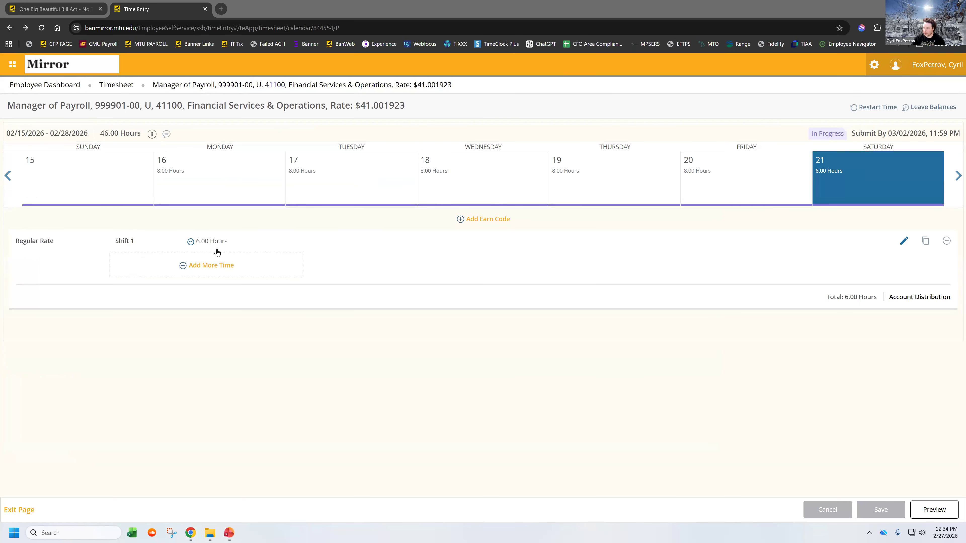
click(495, 220)
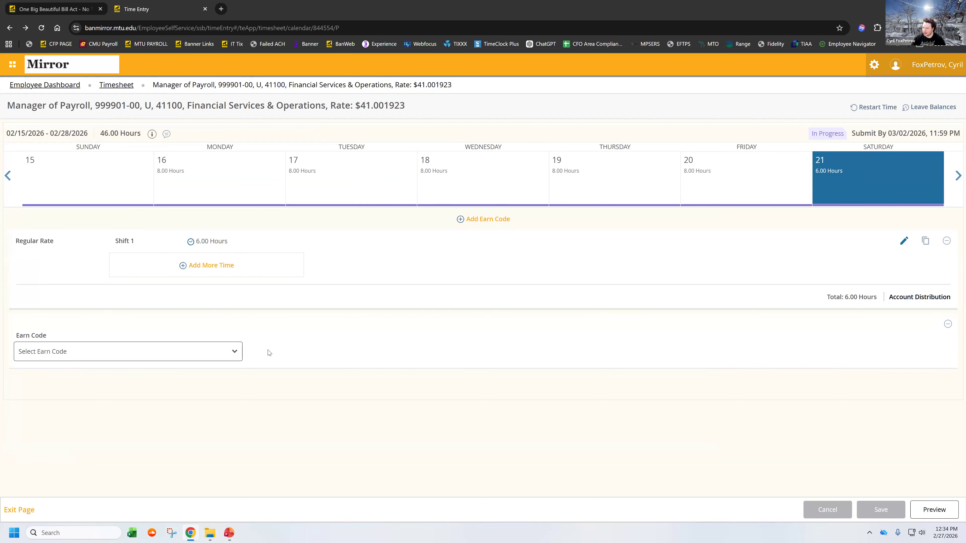
click(234, 355)
scroll(166, 399, down, 3)
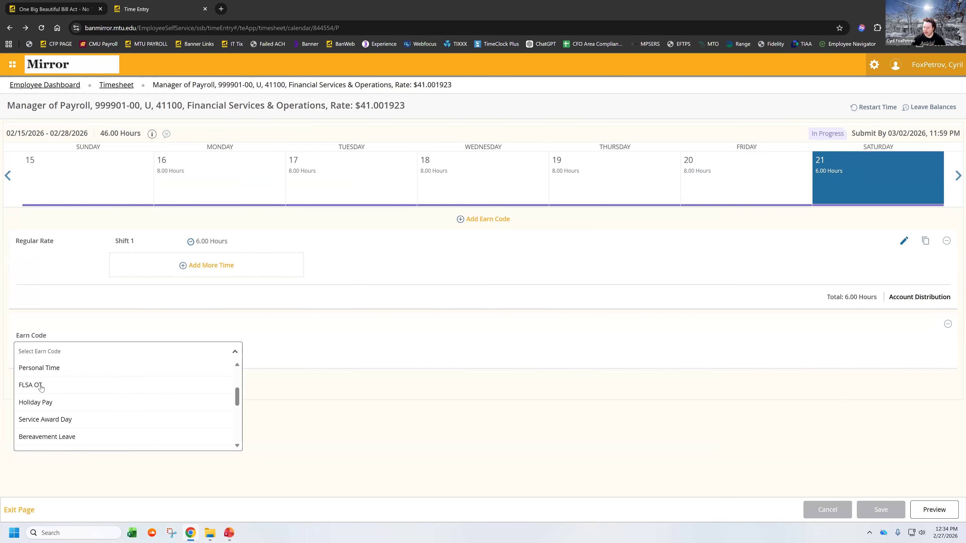
click(40, 385)
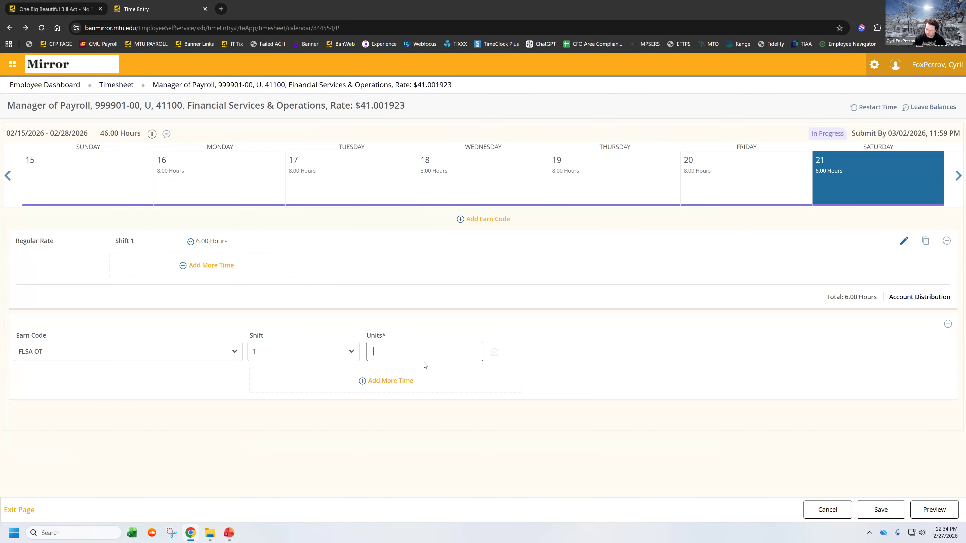
click(871, 509)
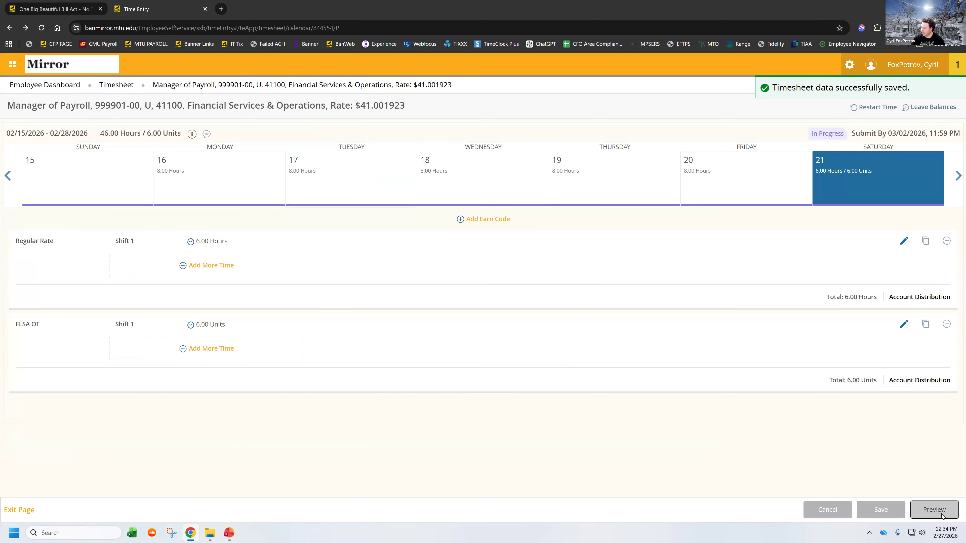
click(942, 516)
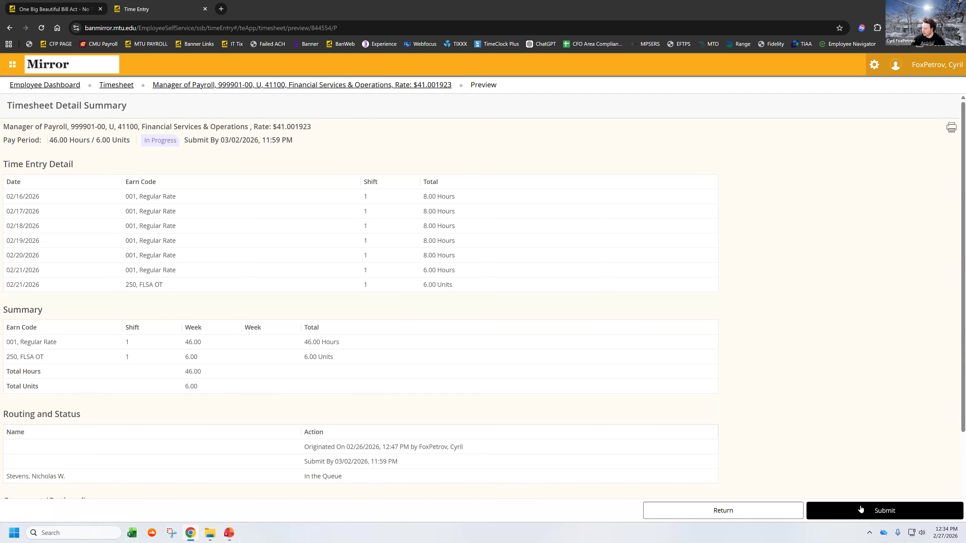
click(714, 508)
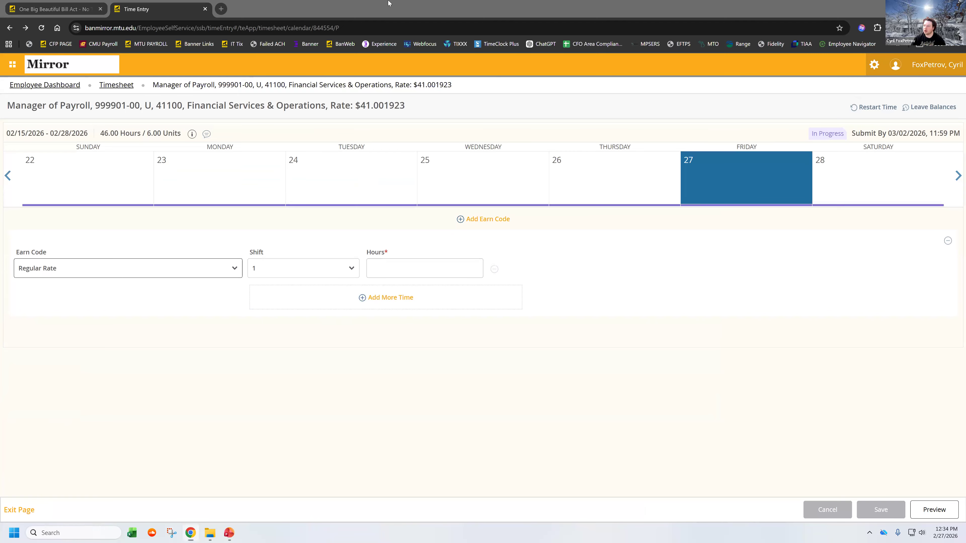
Step: Switch to the Excel calculator and review the 2nd Calculator's FLSA OT and comp time inputs and its 450 and 260 hours
key(alt+Tab)
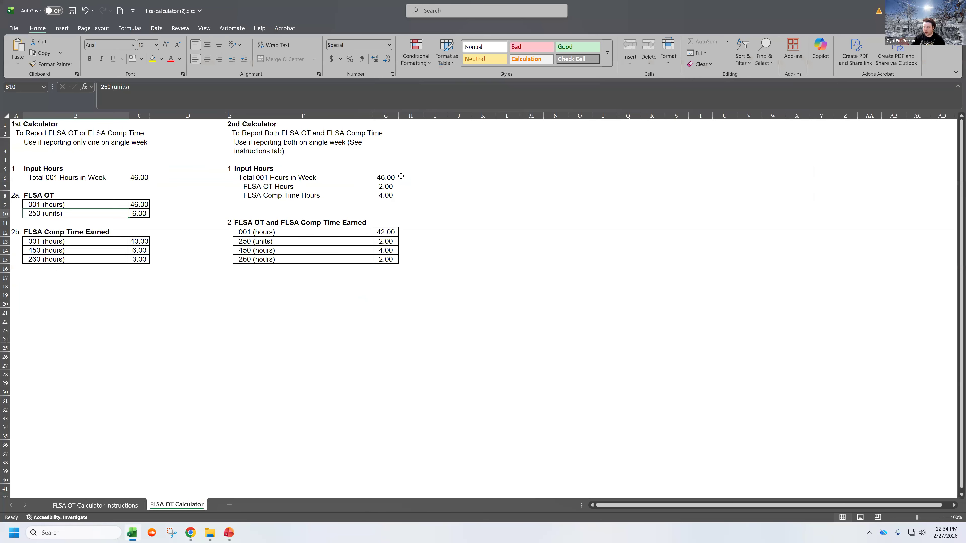
click(400, 187)
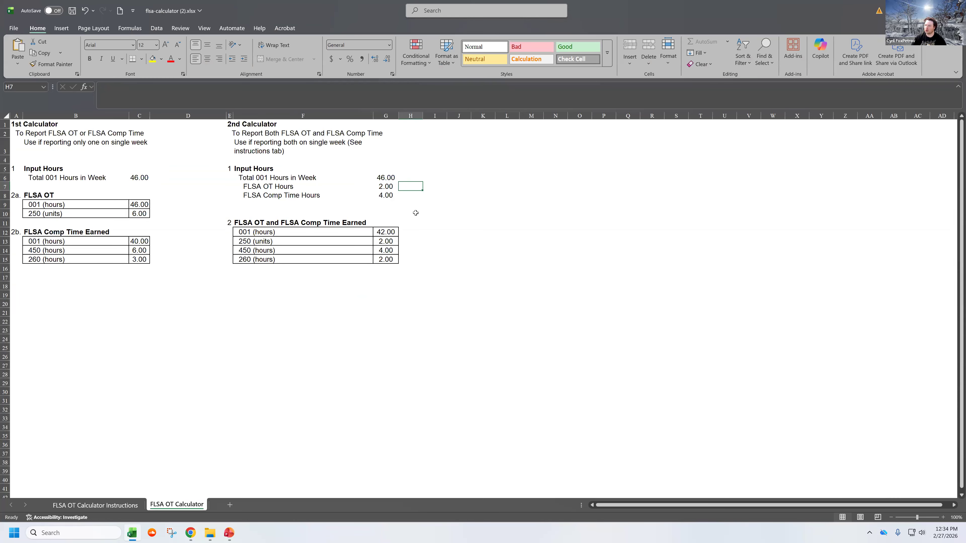
click(407, 195)
click(385, 195)
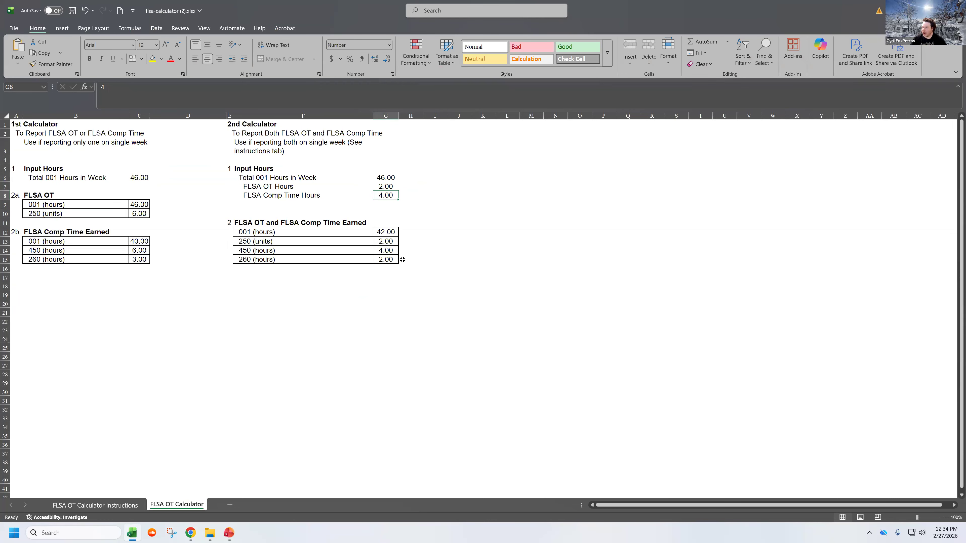
drag(388, 251, 389, 259)
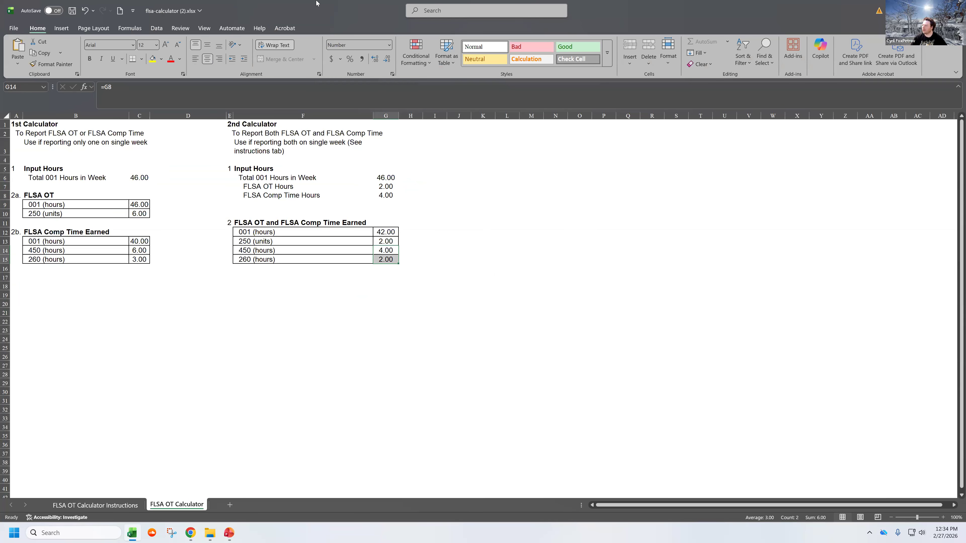
Step: Switch to the timesheet and save 8 Regular Rate hours each for Monday, February 23, and Tuesday, February 24
key(alt+Tab)
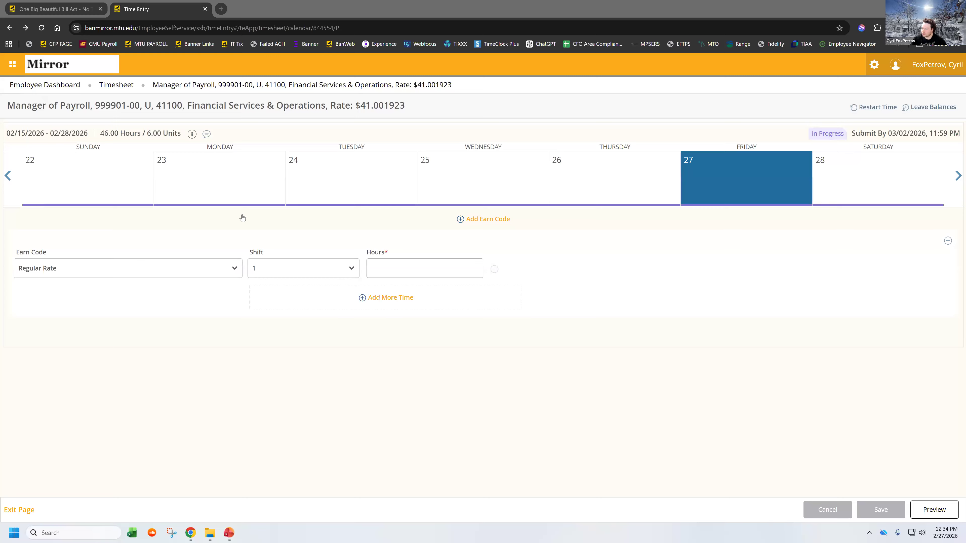
click(194, 182)
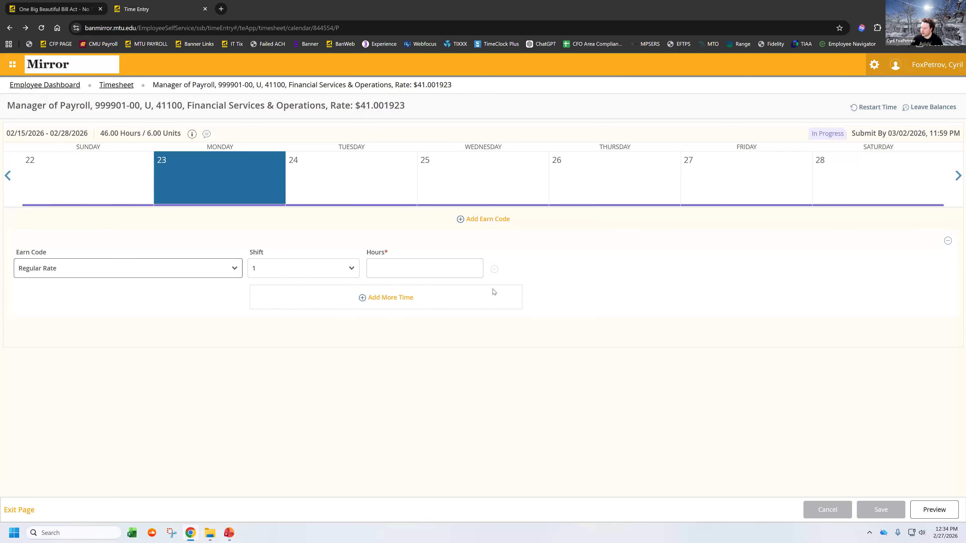
click(391, 274)
text(8)
key(Return)
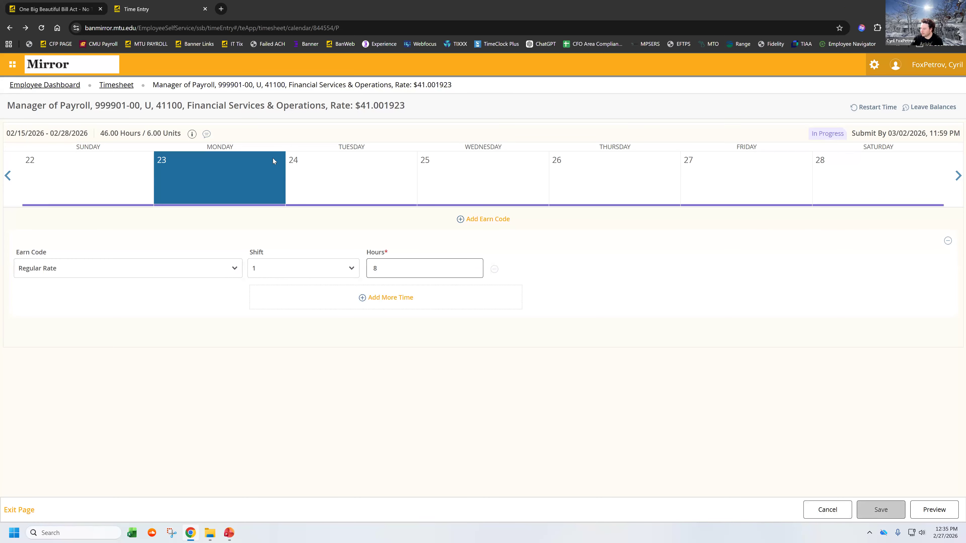
click(378, 183)
text(8)
key(Return)
Step: Enter and save 8 Regular Rate hours each for Wednesday, February 25, and Thursday, February 26
click(465, 178)
click(416, 267)
text(8)
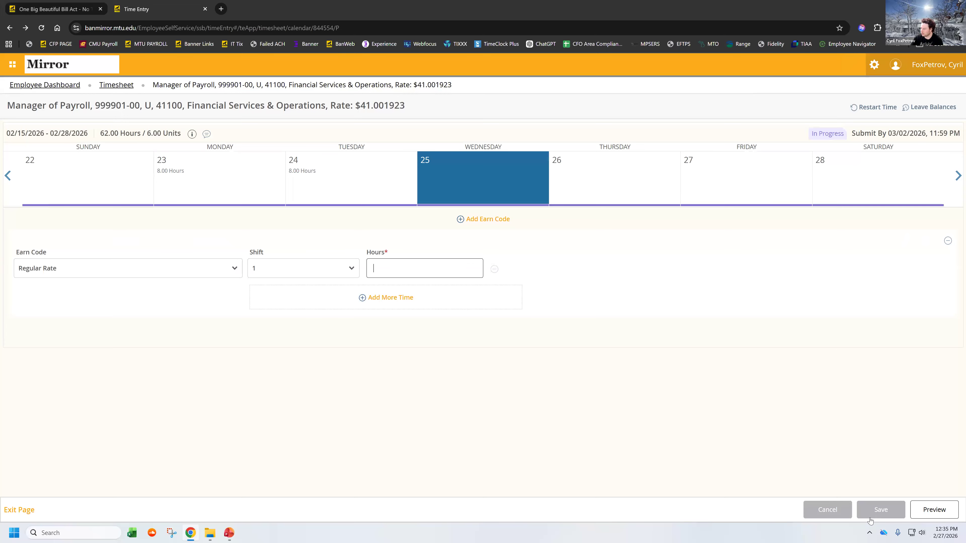
click(873, 514)
click(595, 179)
click(453, 273)
text(8)
click(873, 511)
Step: Enter and save 8 Regular Rate hours for Friday, February 27
click(729, 177)
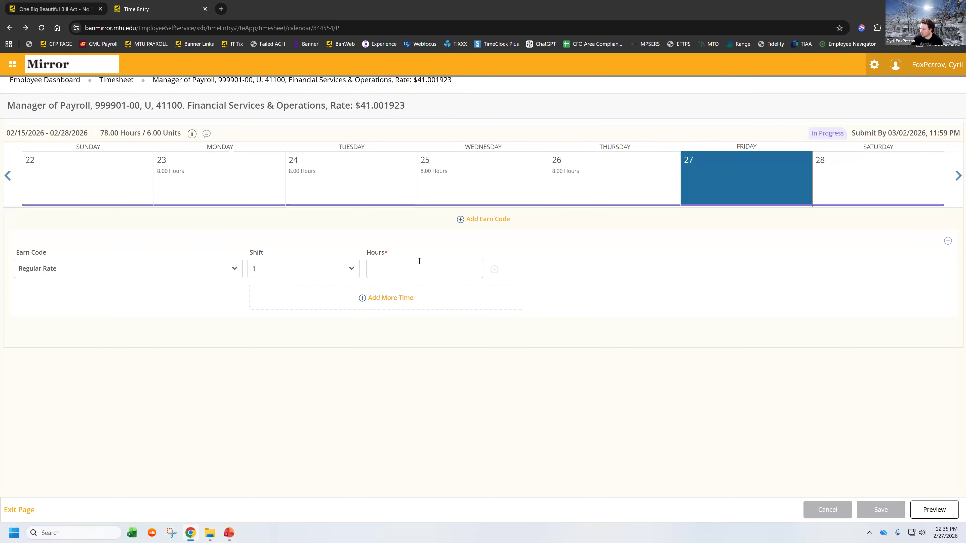
click(422, 268)
text(8)
click(880, 510)
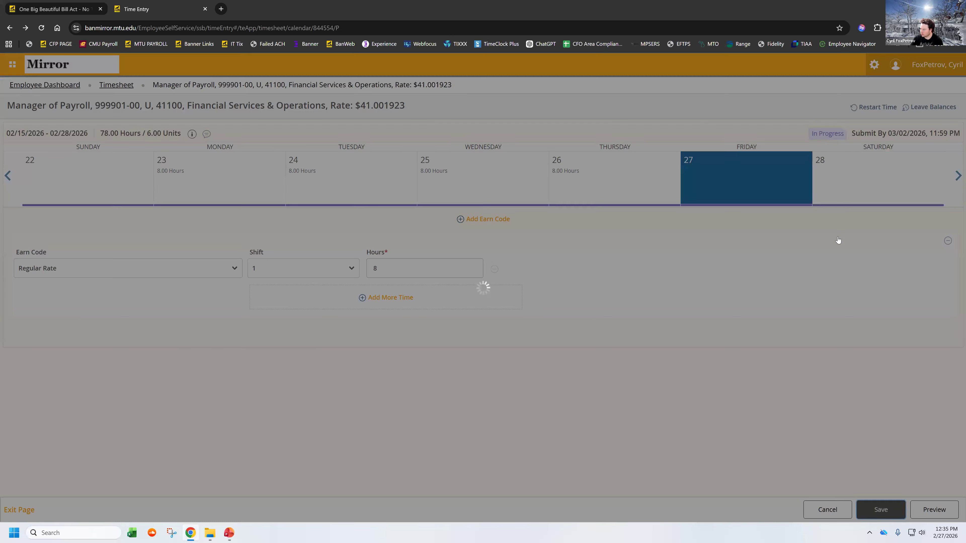
Step: Enter and save 6 Regular Rate hours for Saturday, February 28
click(865, 172)
click(125, 264)
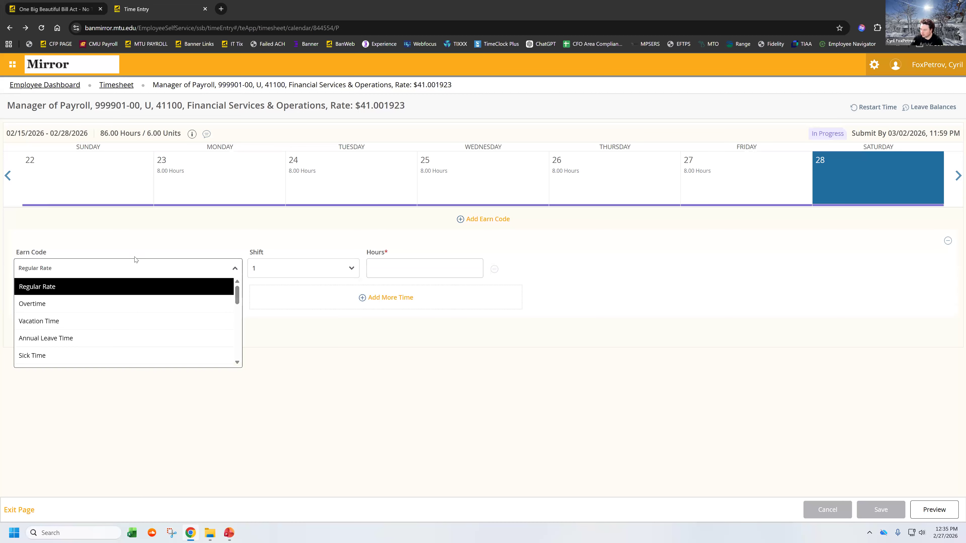
click(478, 266)
click(417, 269)
text(6)
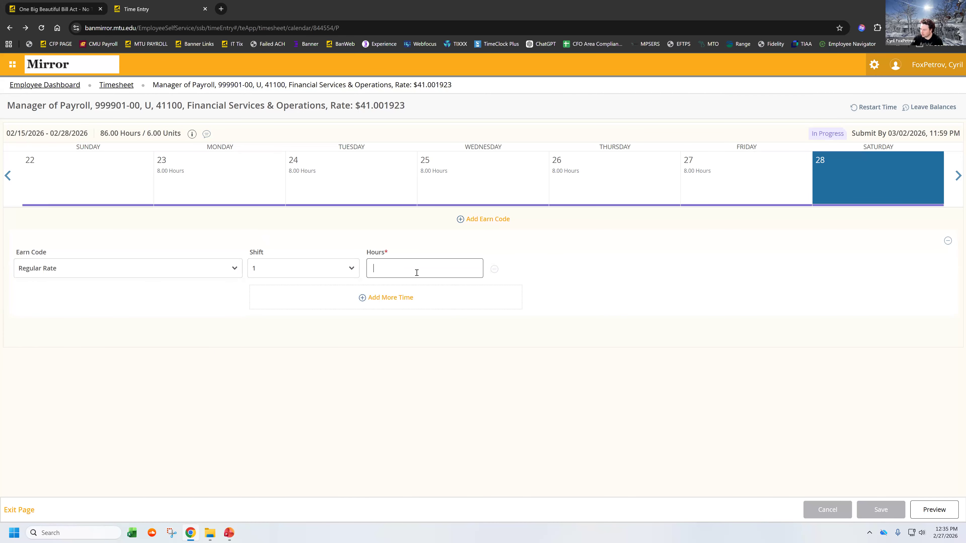
click(876, 510)
Step: Preview the Timesheet Detail Summary and examine the Regular Rate and FLSA OT entries for both weeks
click(935, 515)
scroll(160, 360, down, 5)
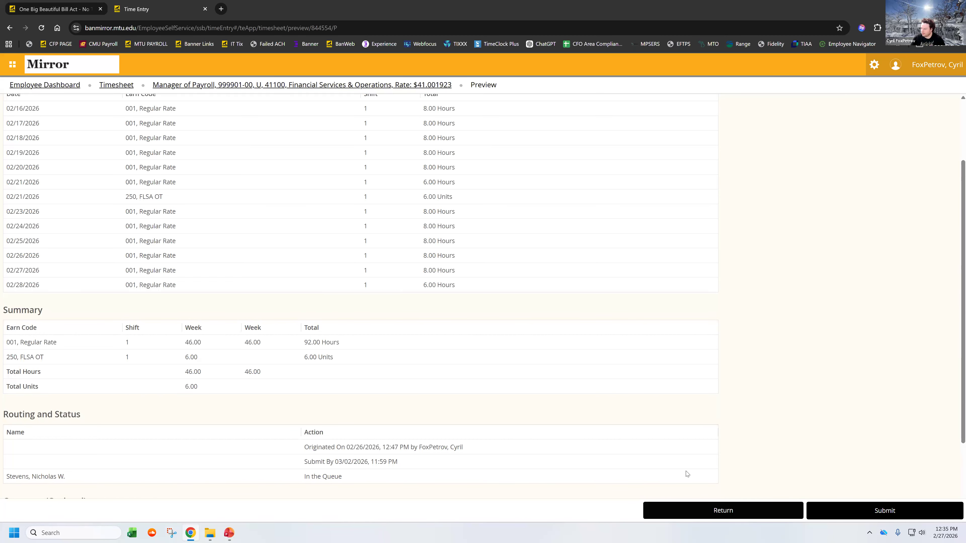
click(704, 511)
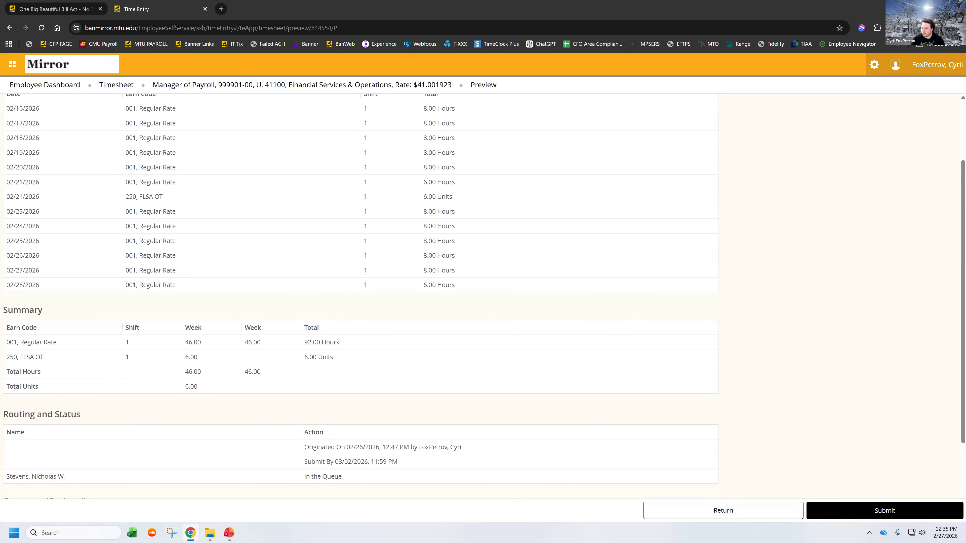
Step: Check the 250, 450 and 260 results of the 2nd Calculator in Excel and switch back to the timesheet preview
key(super+shift+Left)
drag(412, 243, 392, 261)
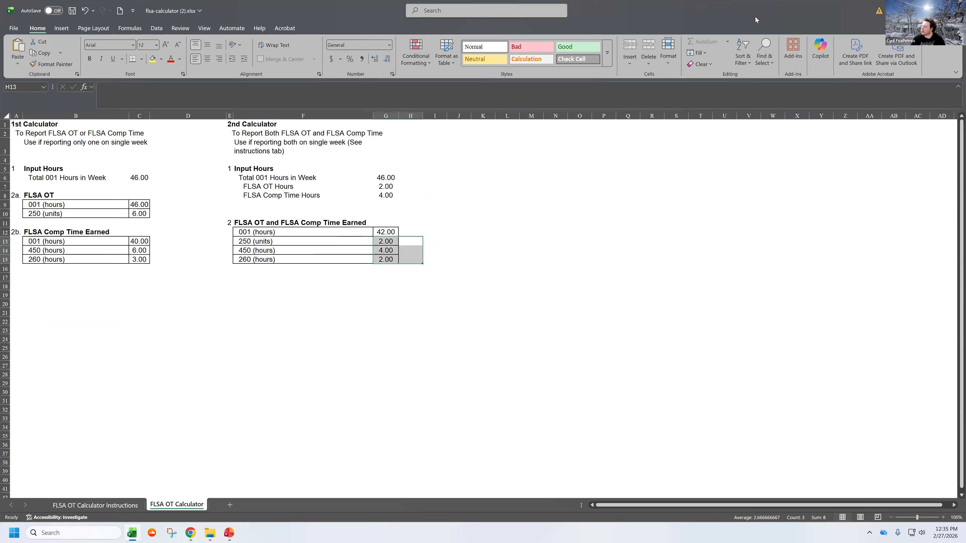
key(alt+Tab)
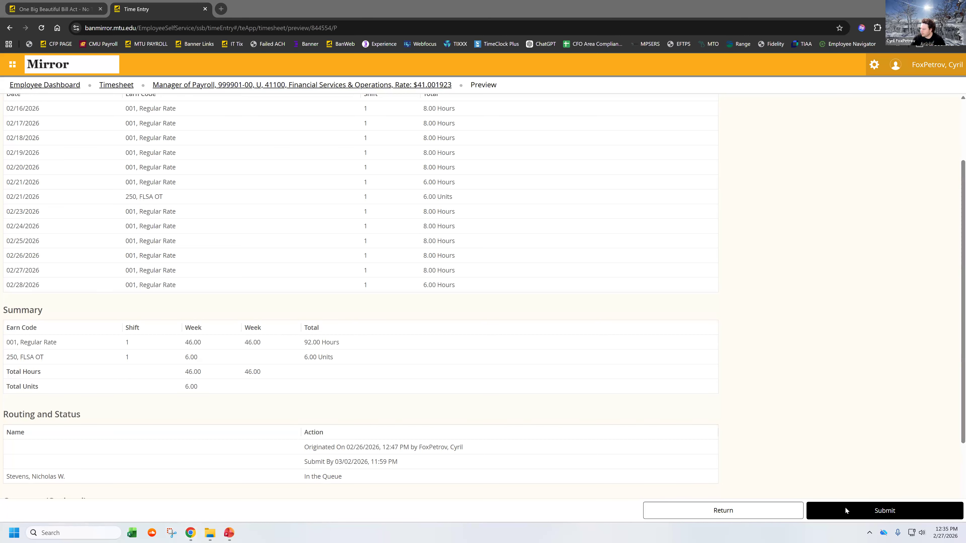
Step: Return to the timesheet calendar, open the Saturday, February 28 entry for editing, and add 4 hours of Comp Time Earned
click(704, 510)
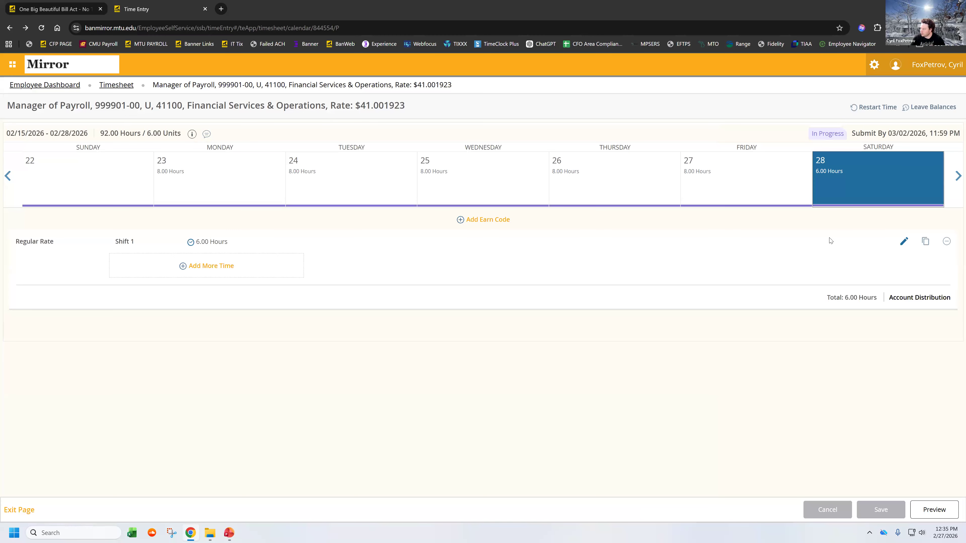
click(904, 243)
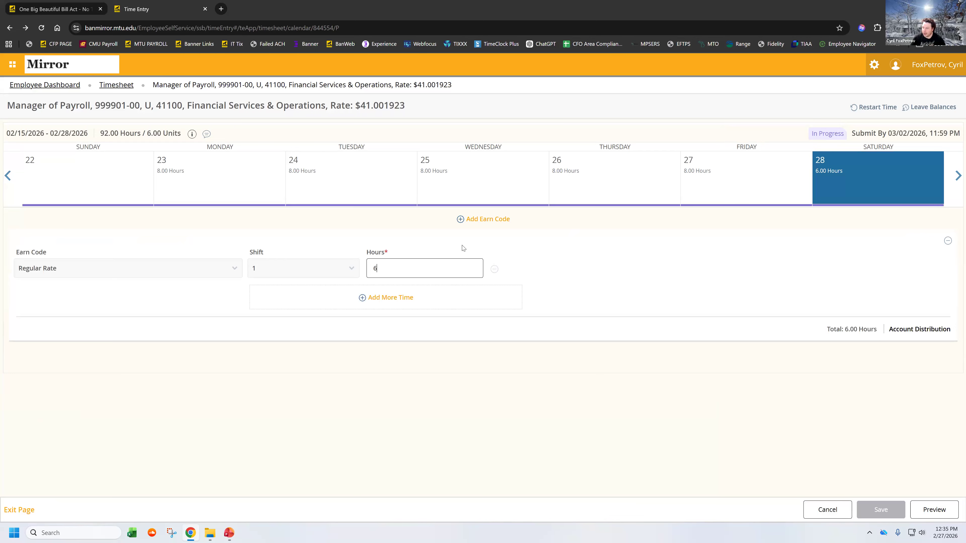
click(496, 223)
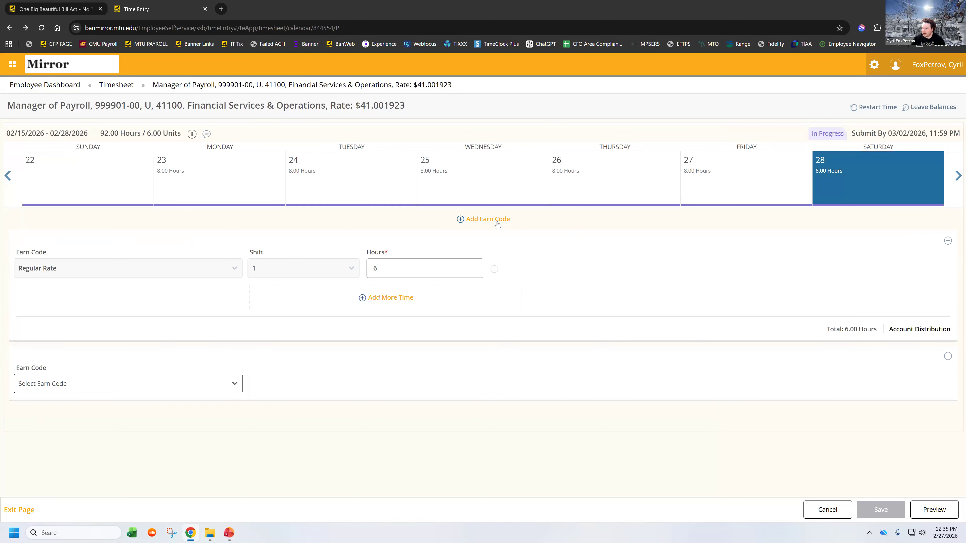
click(239, 386)
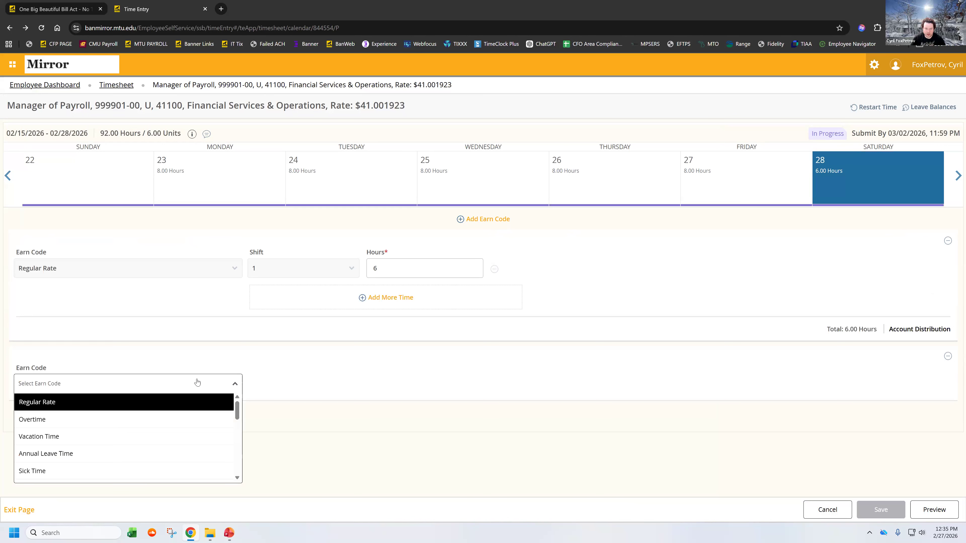
scroll(113, 442, down, 3)
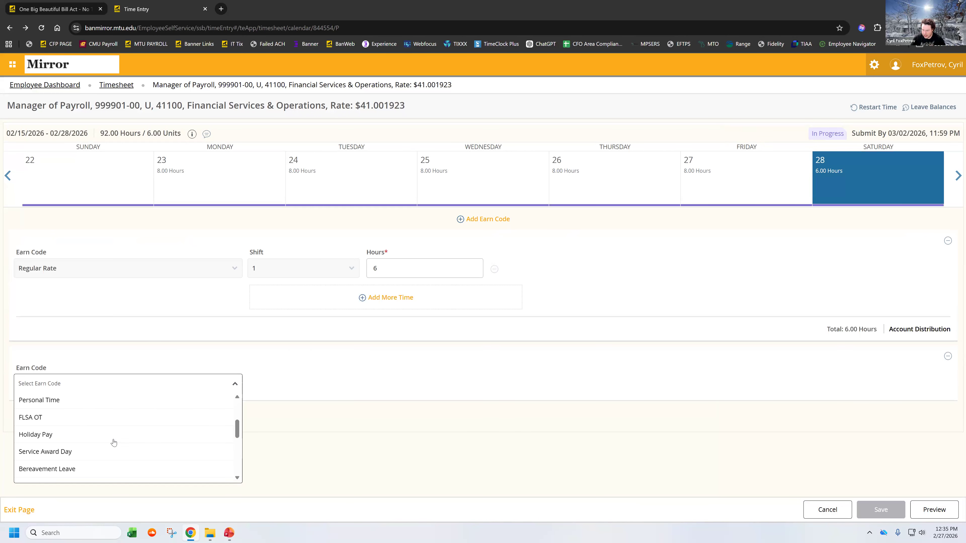
scroll(112, 442, down, 4)
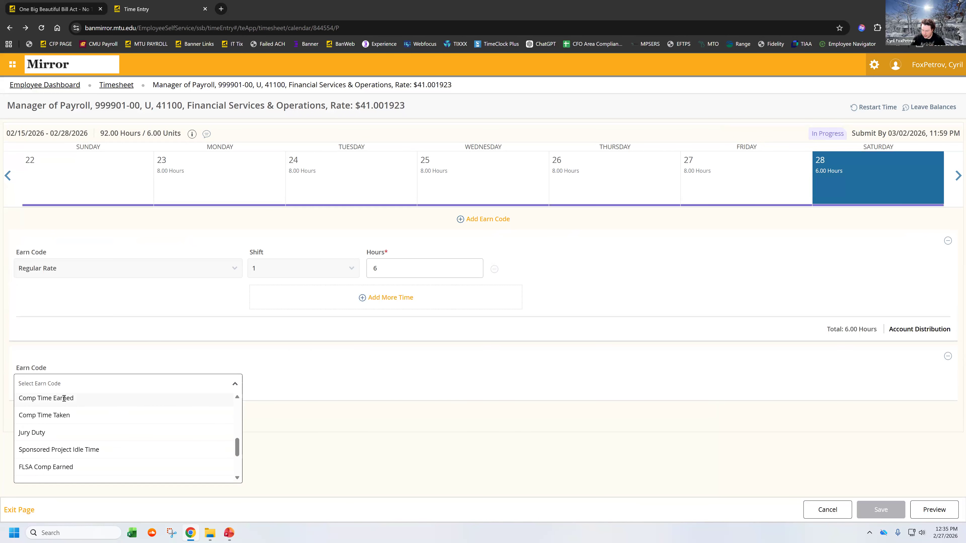
click(64, 400)
text(4)
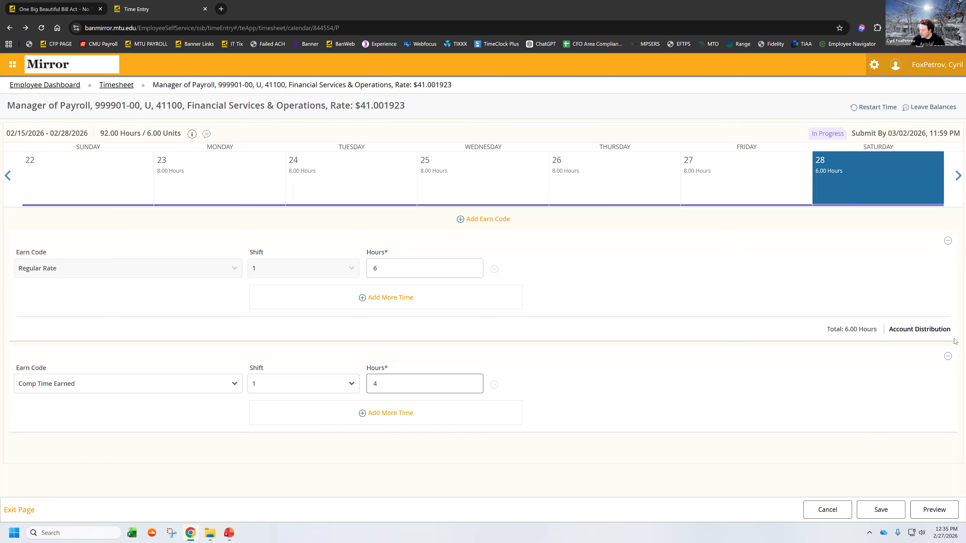
Step: Add the FLSA Comp Earned code with 2 hours for Saturday, February 28
click(497, 221)
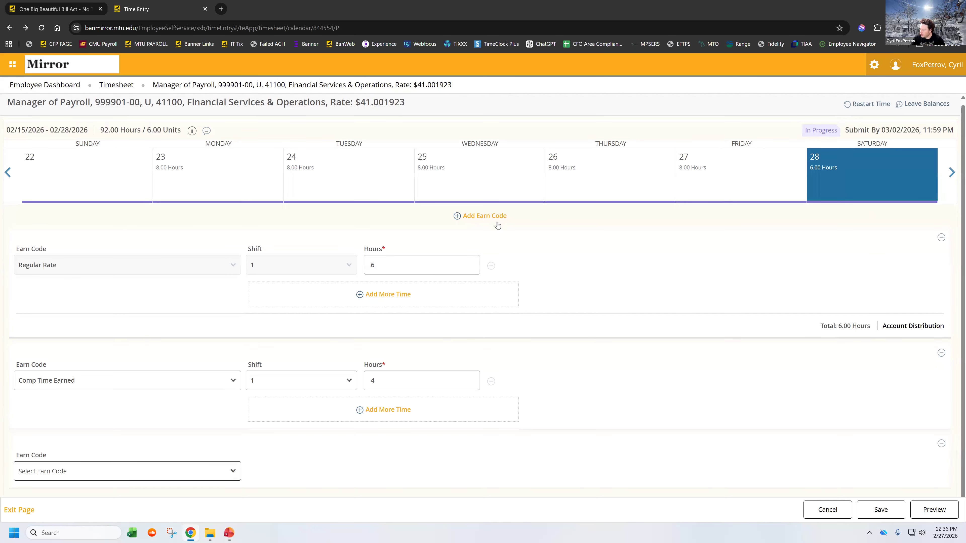
click(218, 472)
scroll(175, 441, down, 5)
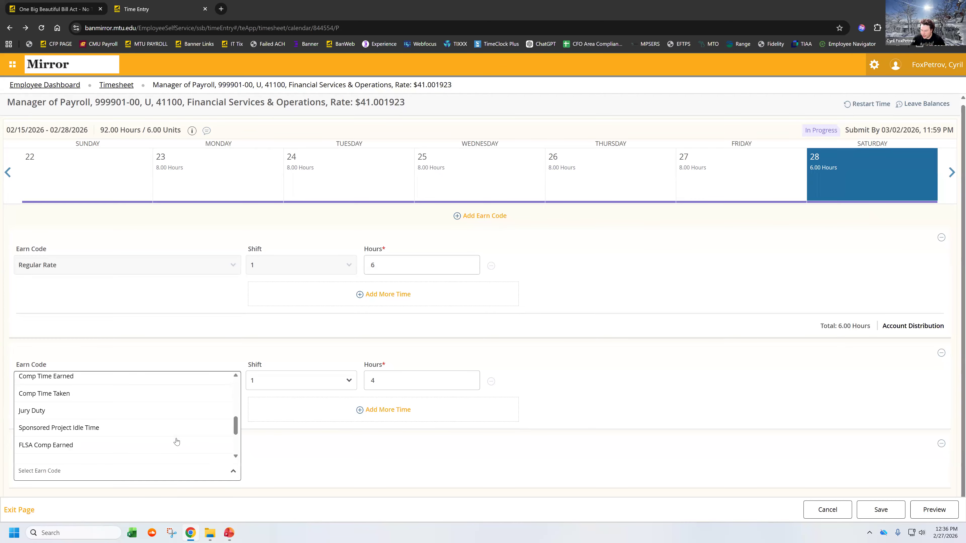
scroll(33, 390, up, 1)
click(34, 407)
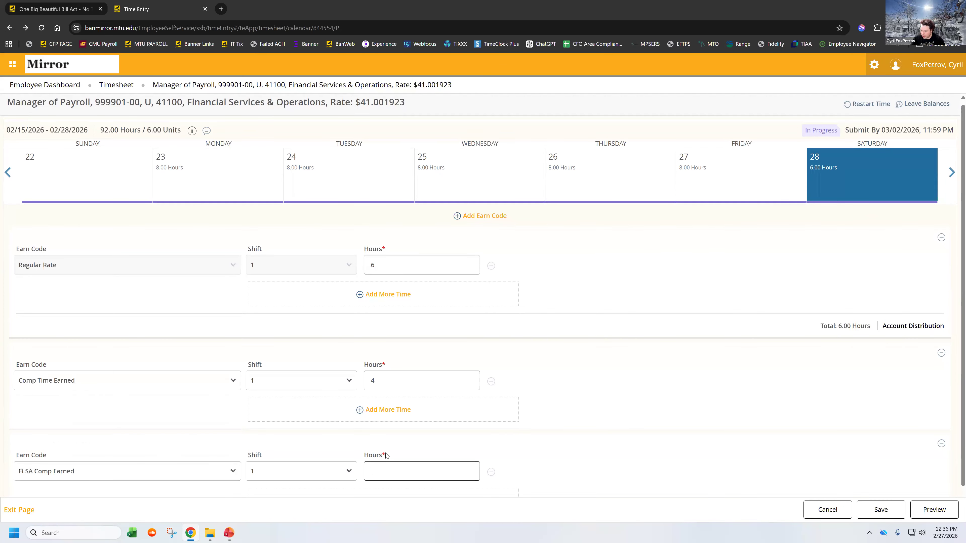
text(2)
click(820, 429)
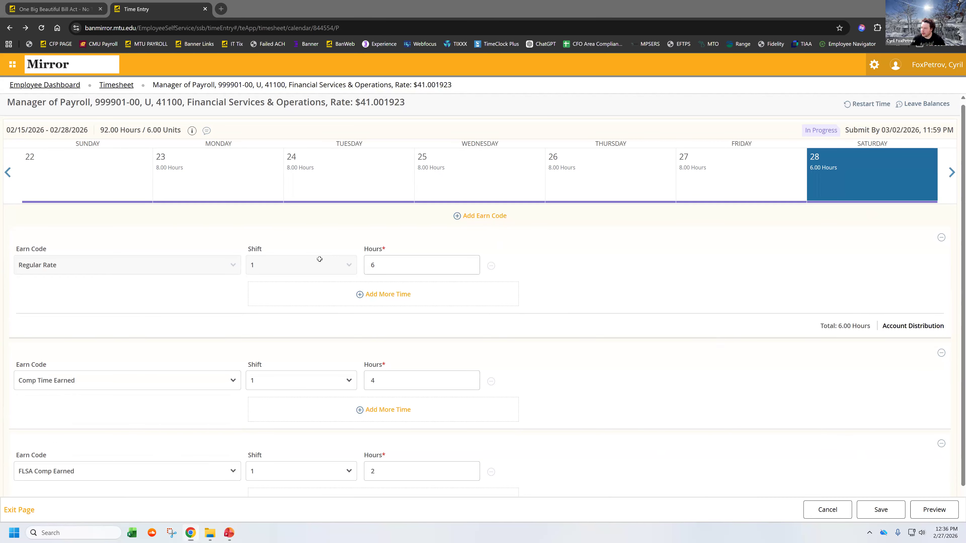
Step: Check the 250 and 001 results of the 2nd Calculator in Excel and return to the timesheet
key(alt+Tab)
click(388, 240)
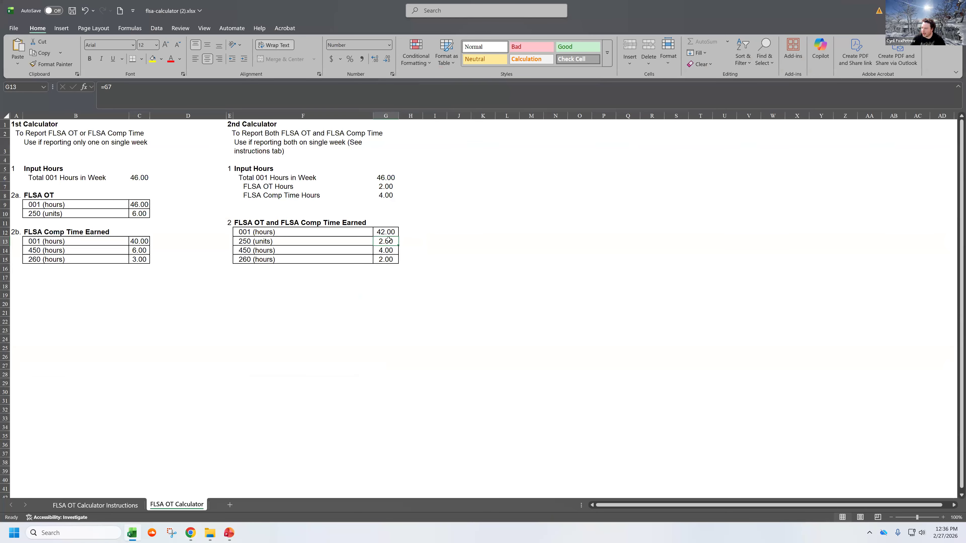
click(386, 232)
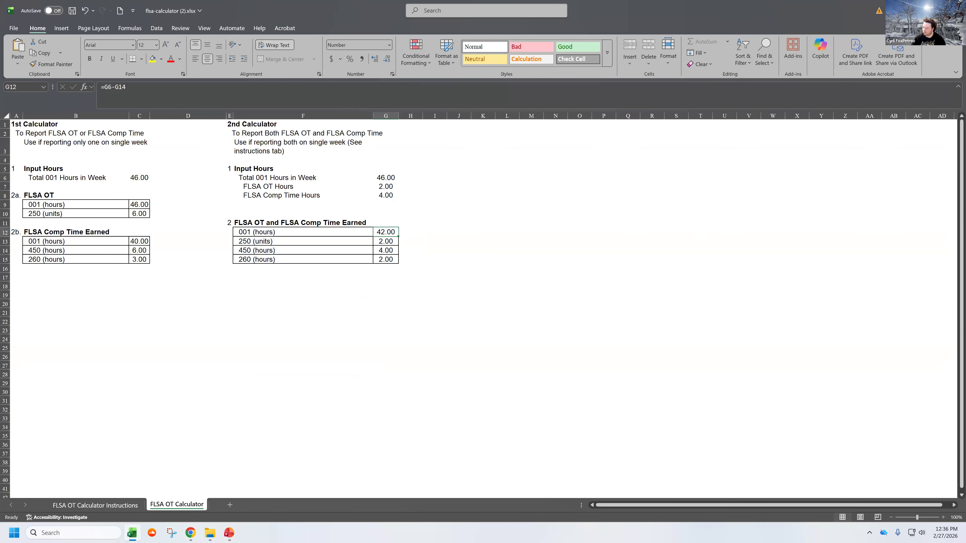
key(alt+Tab)
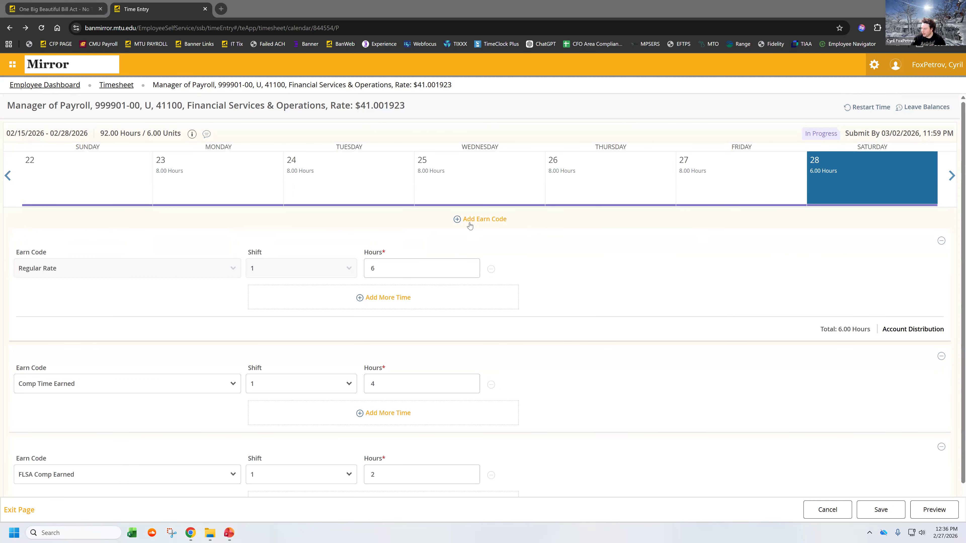
Step: Add the FLSA OT earn code with 2 units for Saturday, February 28
click(468, 222)
click(224, 472)
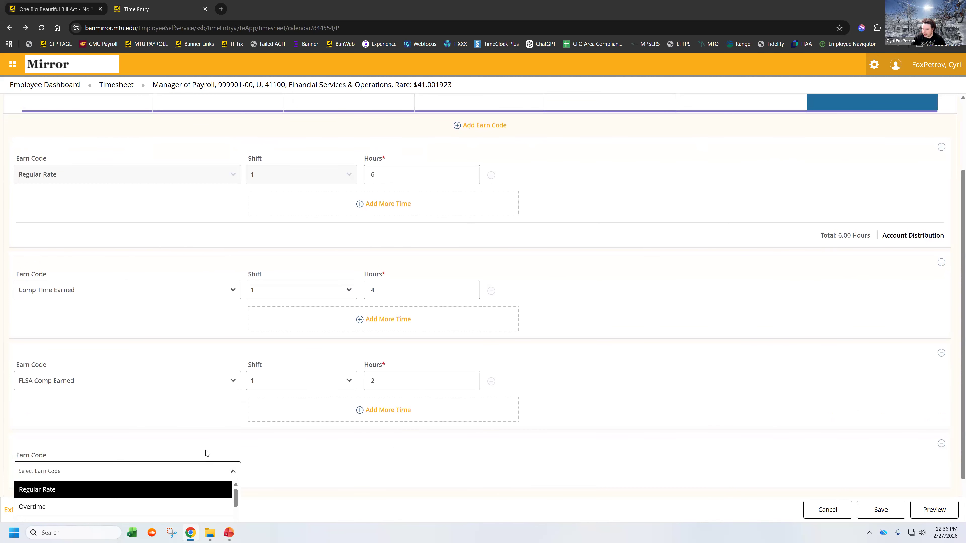
scroll(172, 453, down, 5)
scroll(87, 479, up, 5)
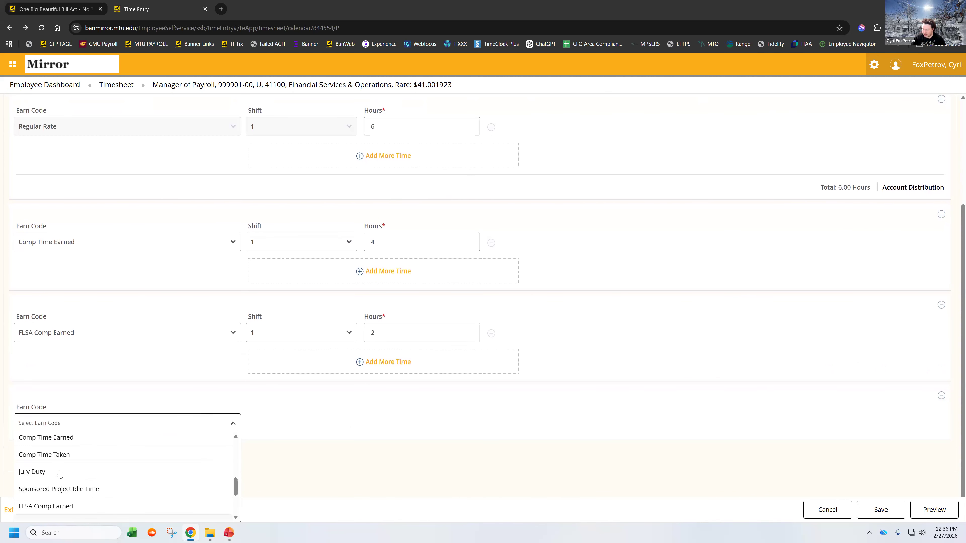
click(27, 501)
click(380, 467)
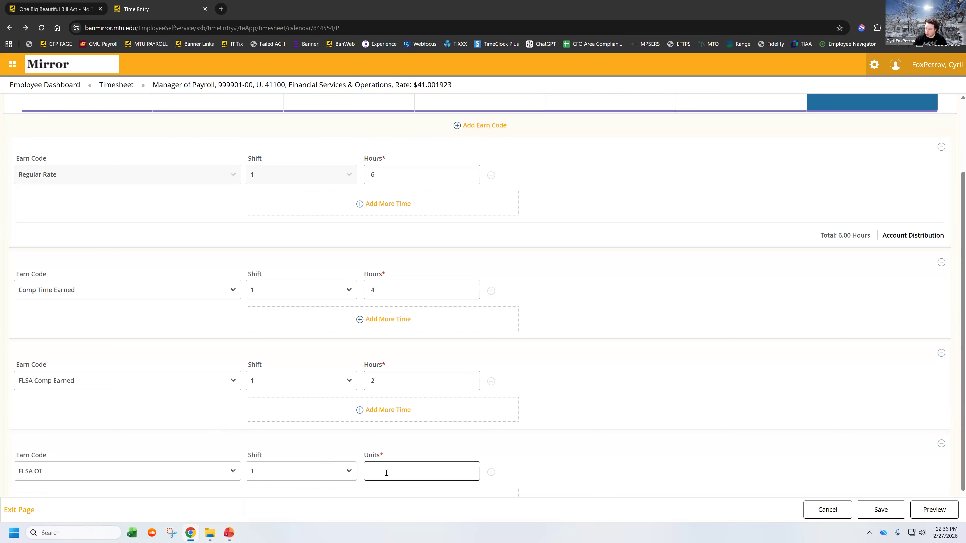
Step: Set the Regular Rate hours for Saturday, February 28 to 2 and save the day's entries
scroll(586, 345, down, 1)
scroll(587, 346, up, 3)
drag(392, 269, 366, 270)
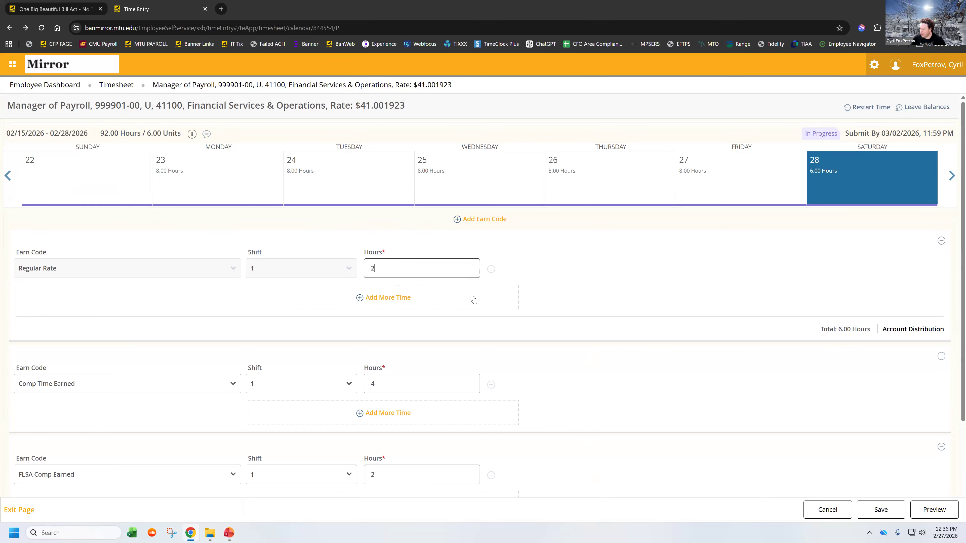
click(882, 512)
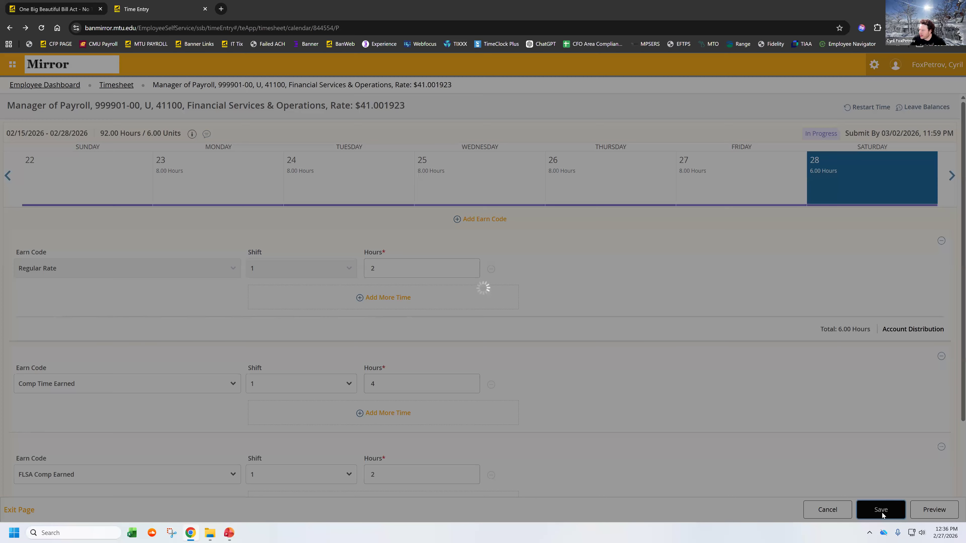
Step: Preview the timesheet and examine the weekly totals per earn code in the Summary
click(933, 511)
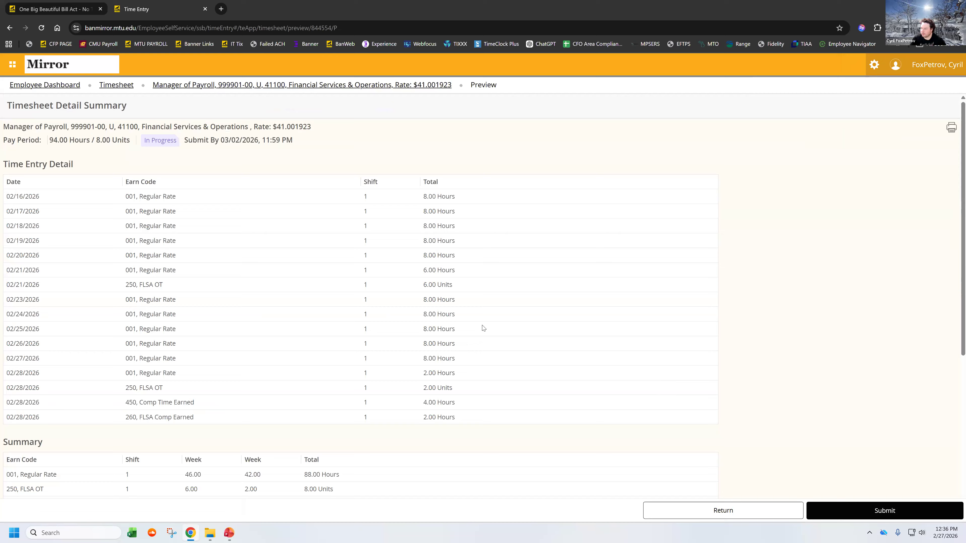
scroll(483, 328, down, 3)
scroll(483, 329, down, 1)
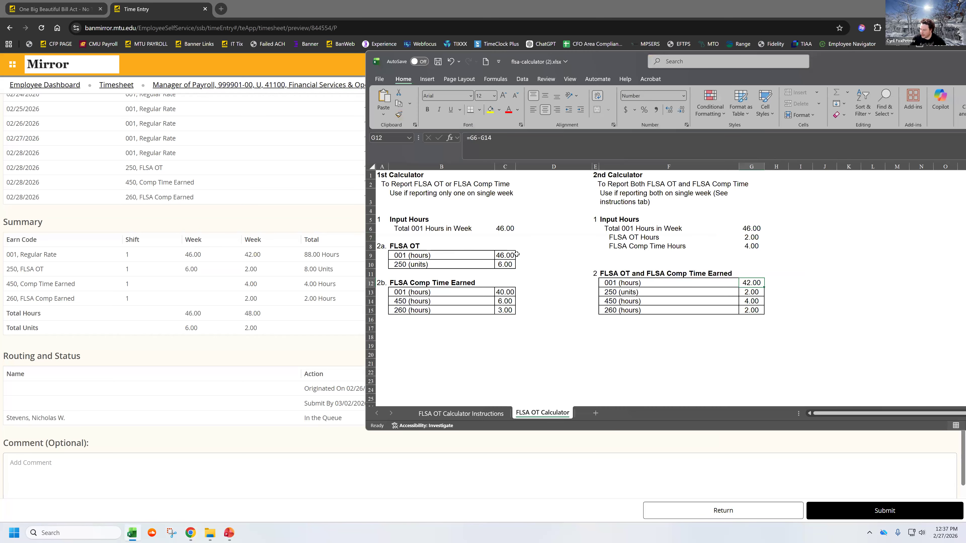
Step: Compare the 1st Calculator's FLSA OT results and the 2nd Calculator's results in Excel with the timesheet Summary, and return to the full preview
click(529, 257)
click(529, 263)
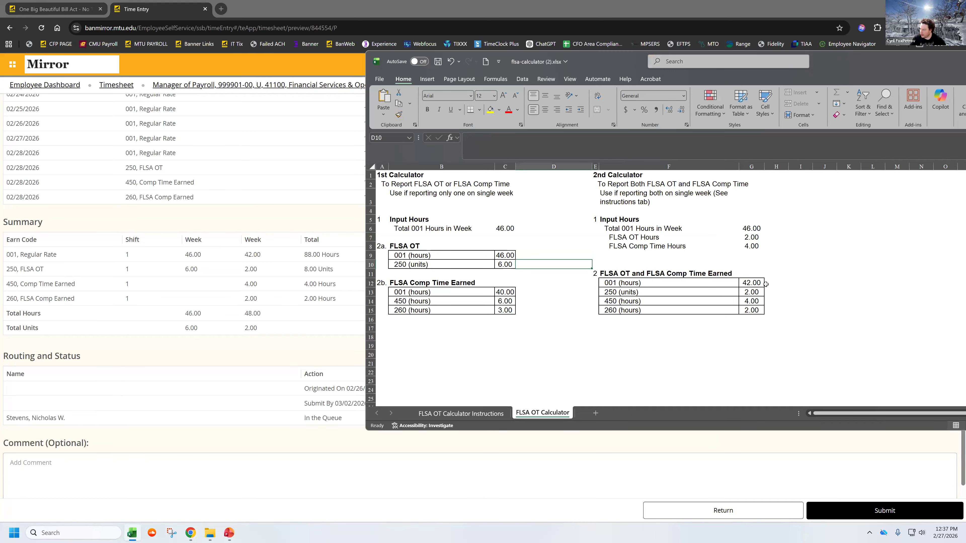
click(772, 283)
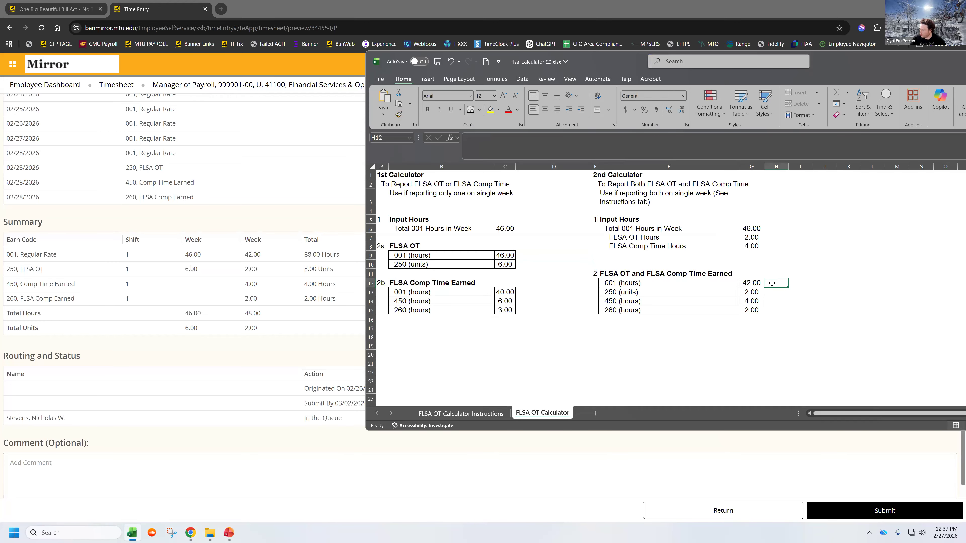
click(772, 291)
click(772, 301)
click(772, 309)
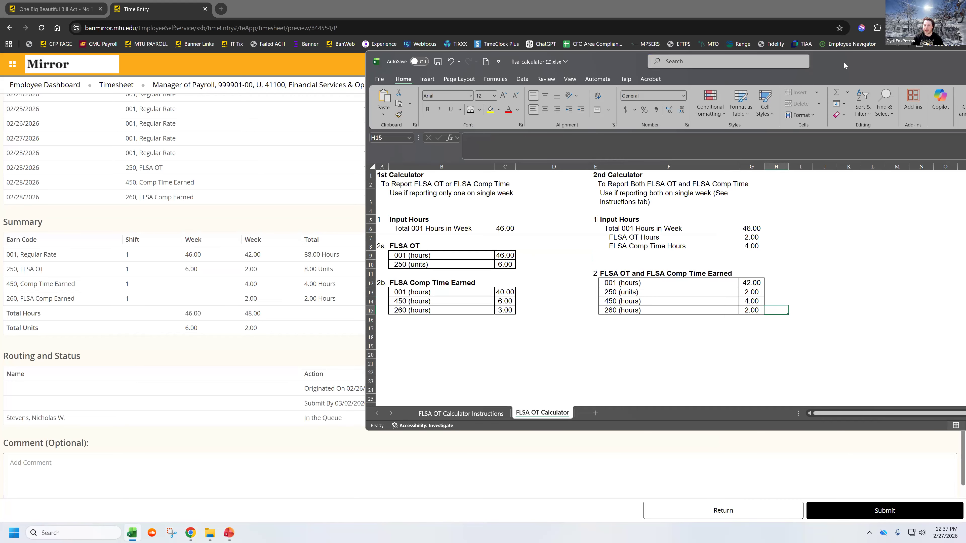
drag(844, 63, 965, 63)
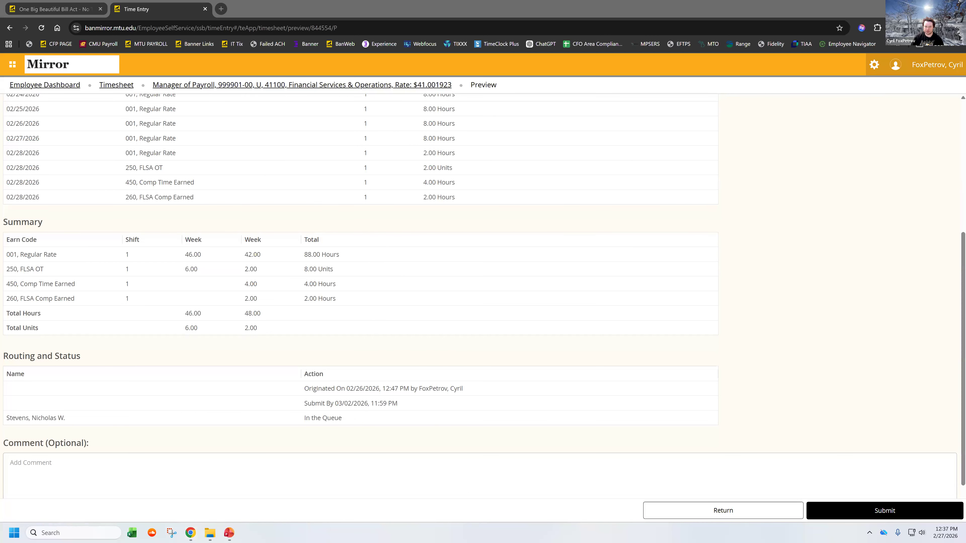